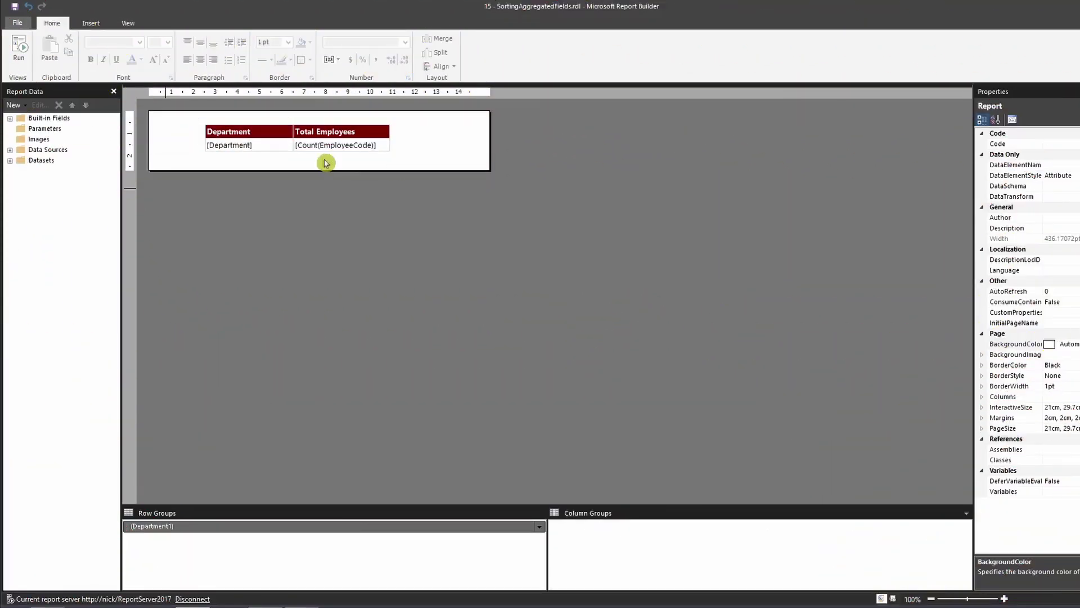
Run the report to see seven departments with unsorted Total Employees counts
left_click(169, 131)
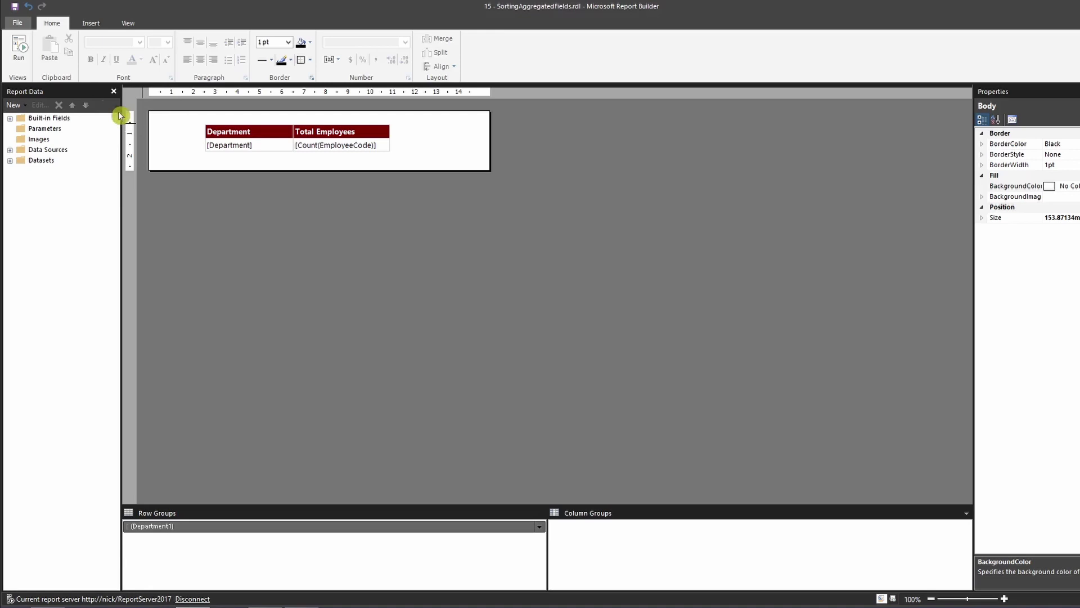
left_click(17, 49)
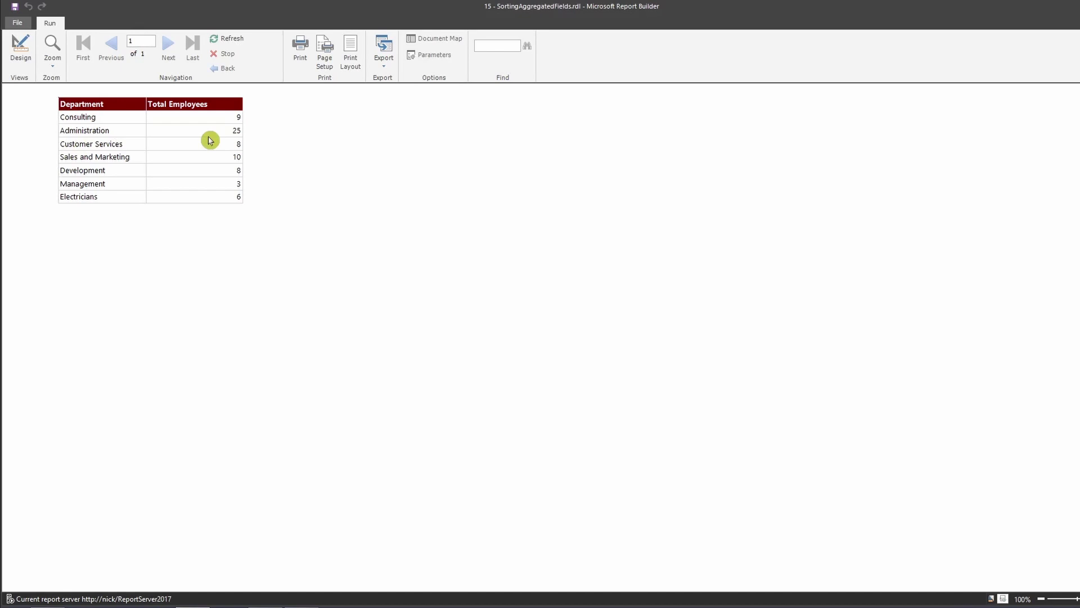
Back in design view, add a new A to Z sort rule to the Department1 group and list its sort fields
left_click(24, 52)
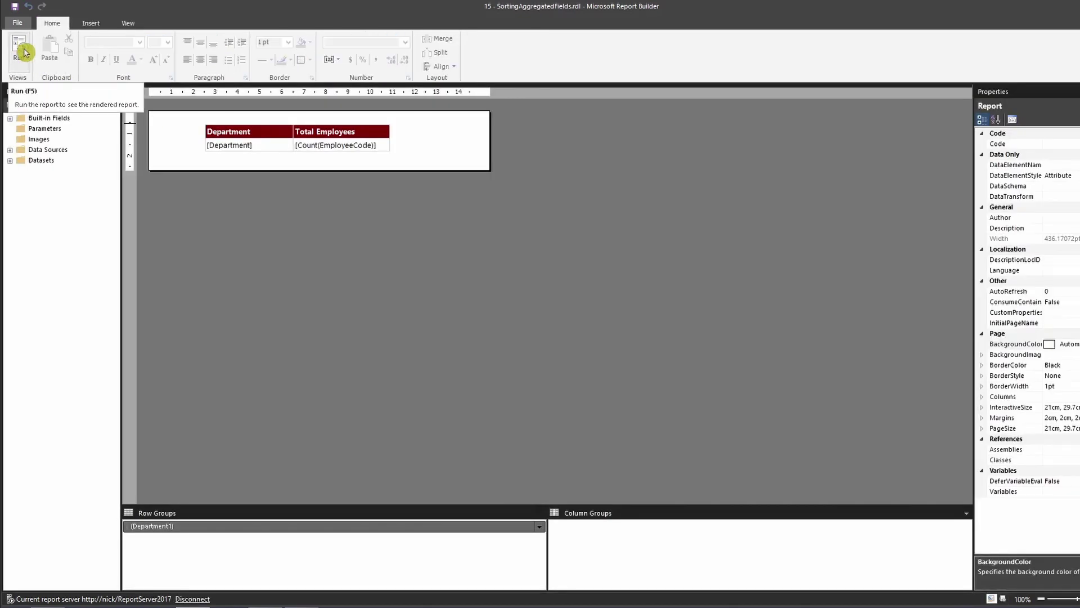
left_click(269, 147)
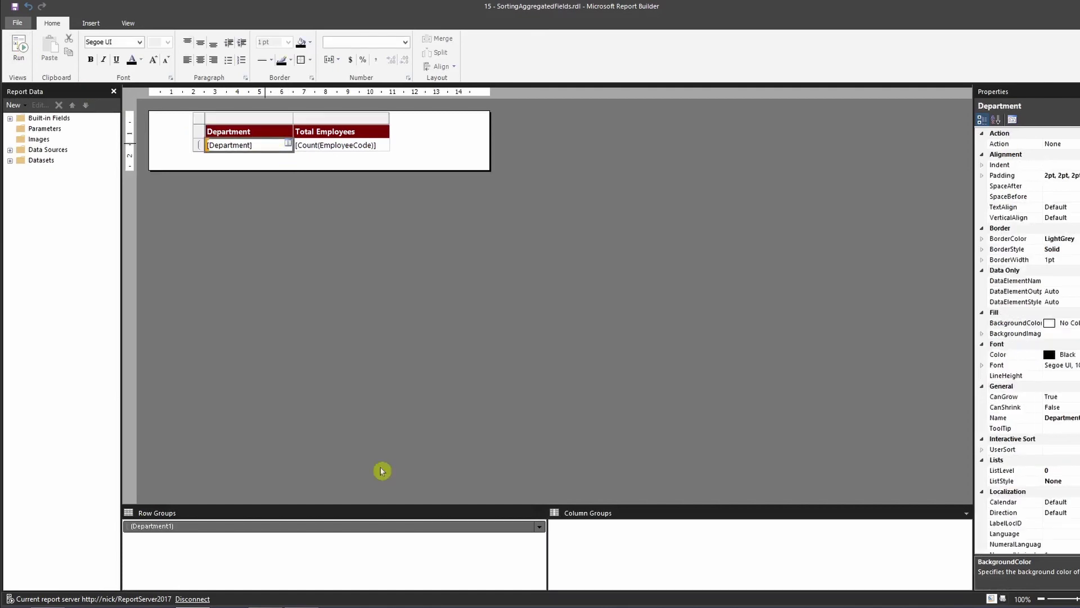
right_click(330, 526)
left_click(378, 579)
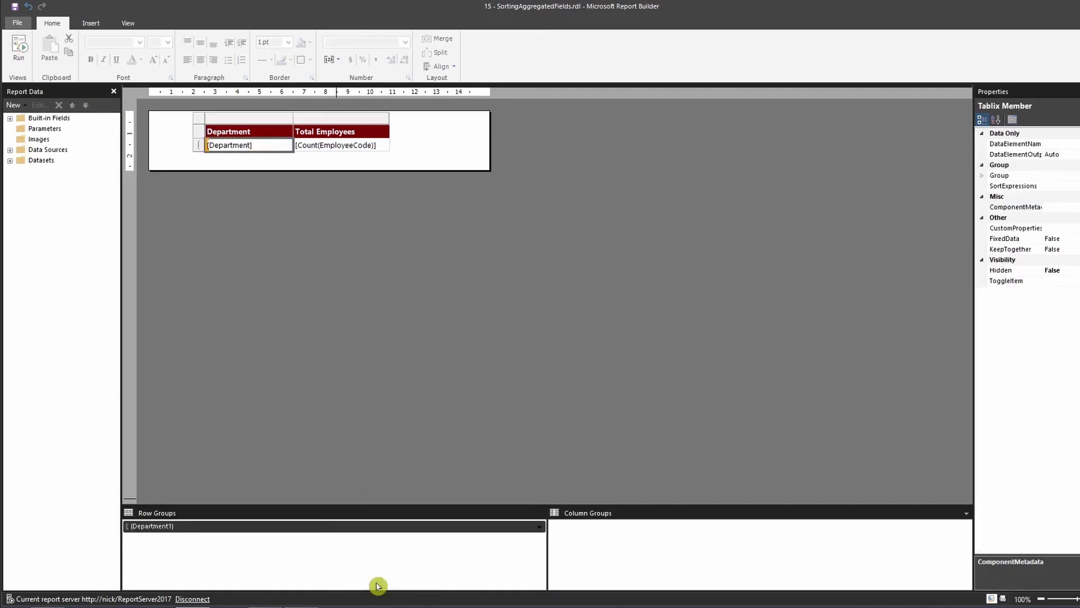
left_click(418, 221)
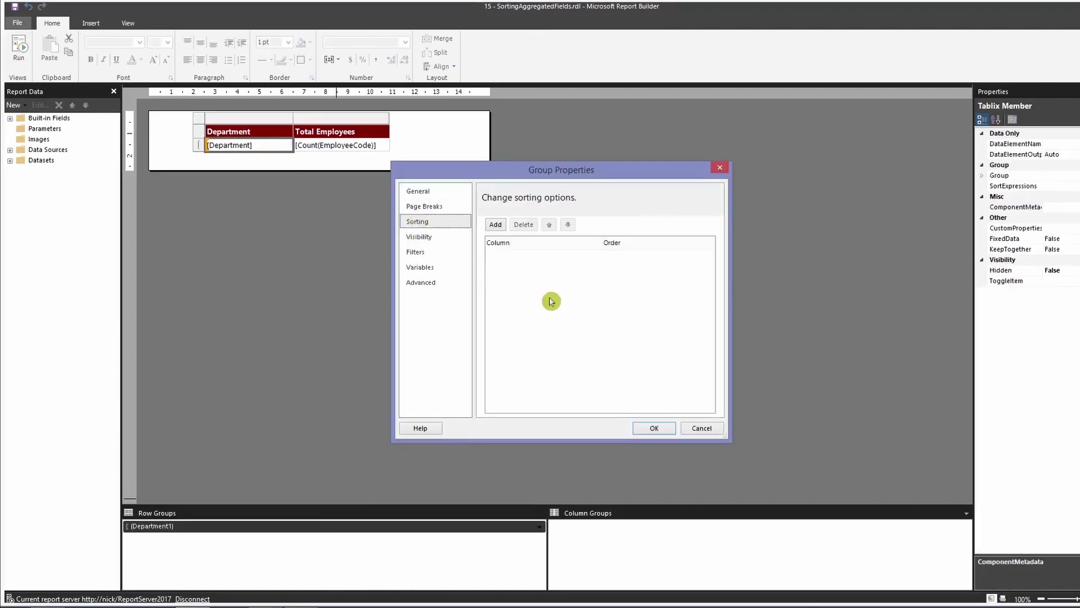
left_click(496, 225)
left_click(630, 259)
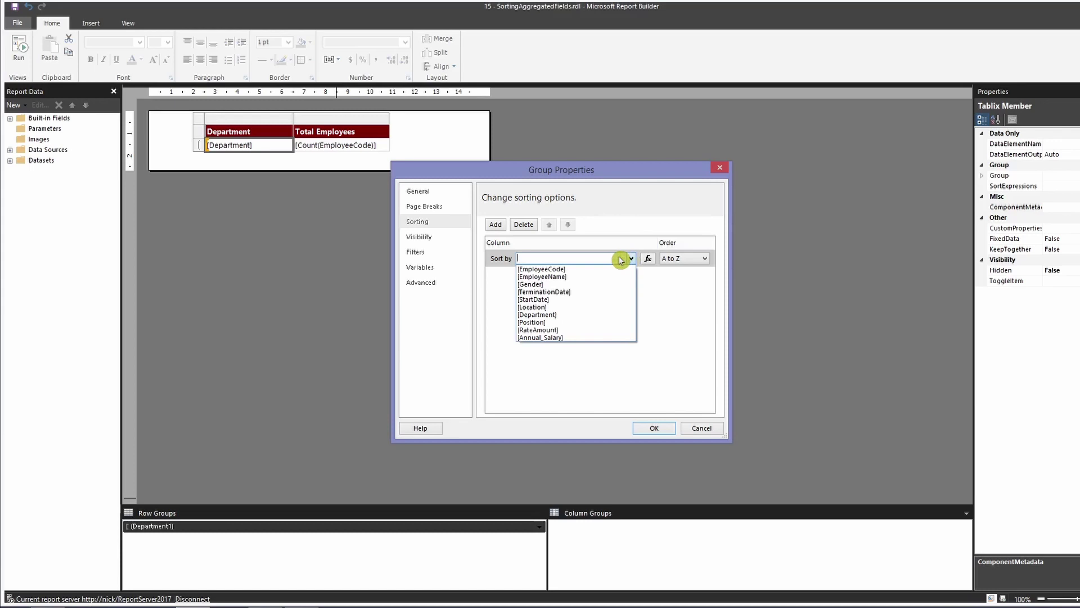
Sort the Department1 group by [Department] and preview to confirm the alphabetical order
left_click(573, 314)
left_click(653, 428)
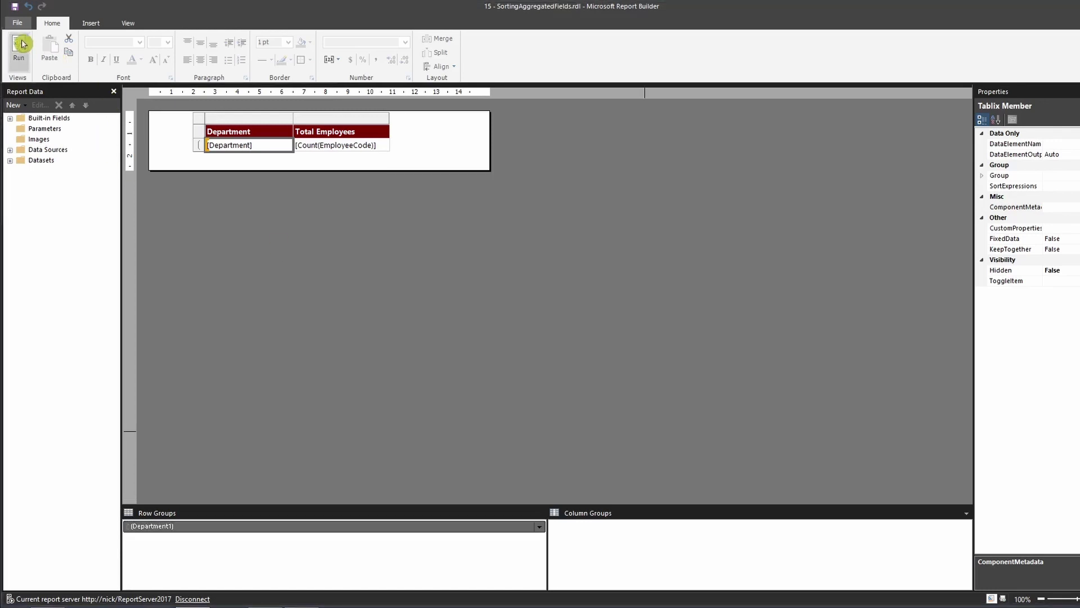
left_click(21, 44)
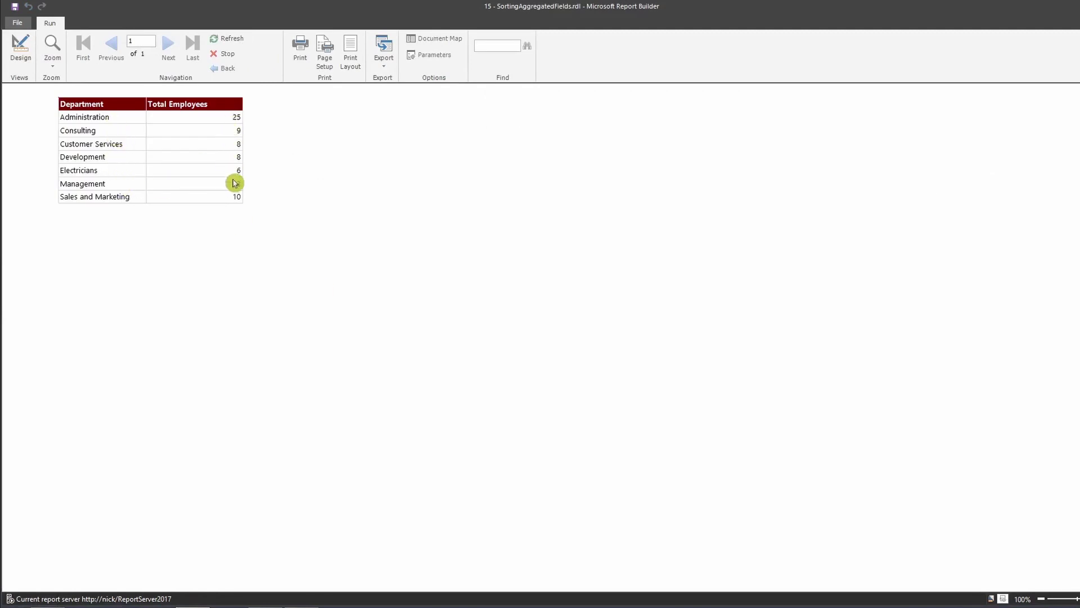
left_click(21, 50)
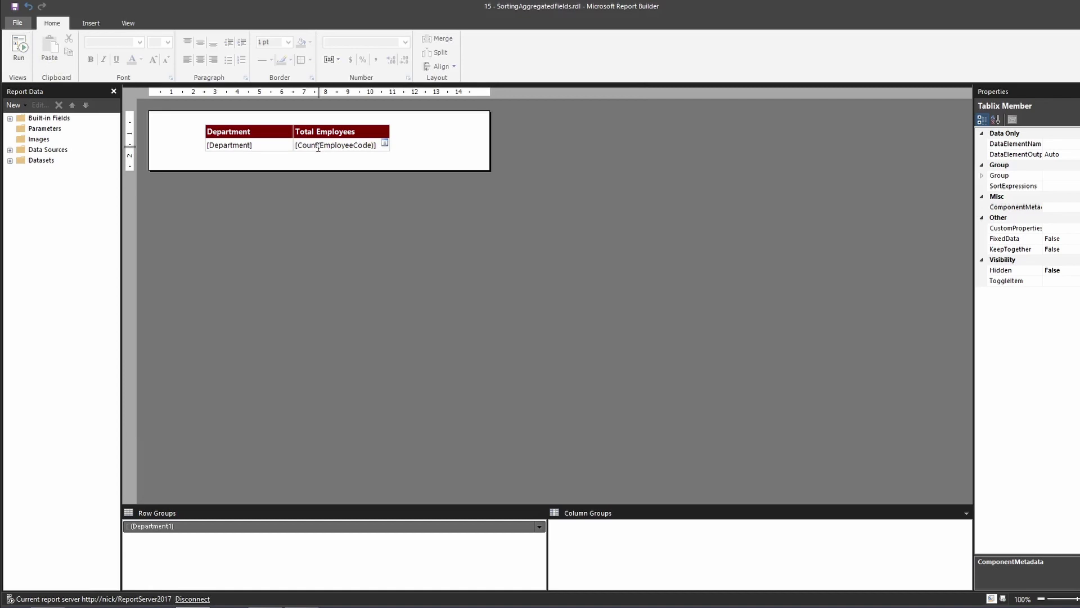
left_click(264, 151)
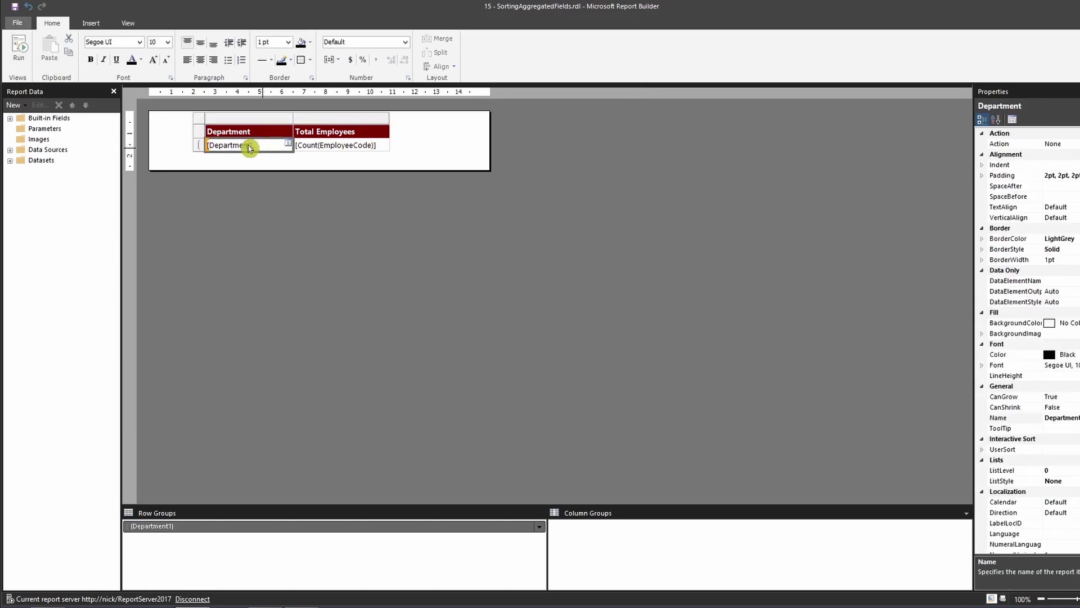
right_click(198, 118)
left_click(242, 213)
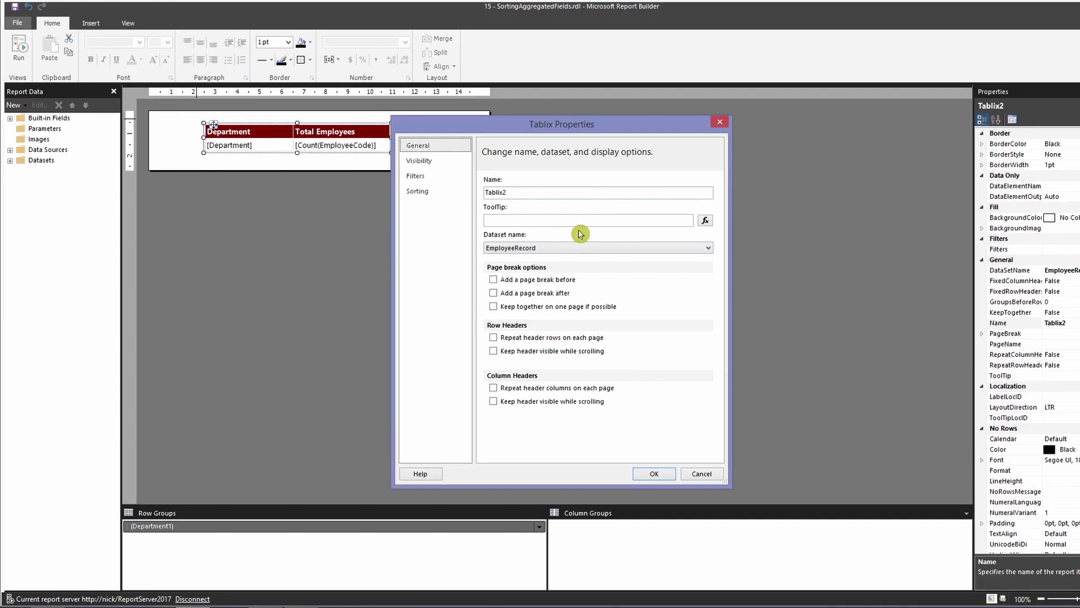
left_click(705, 473)
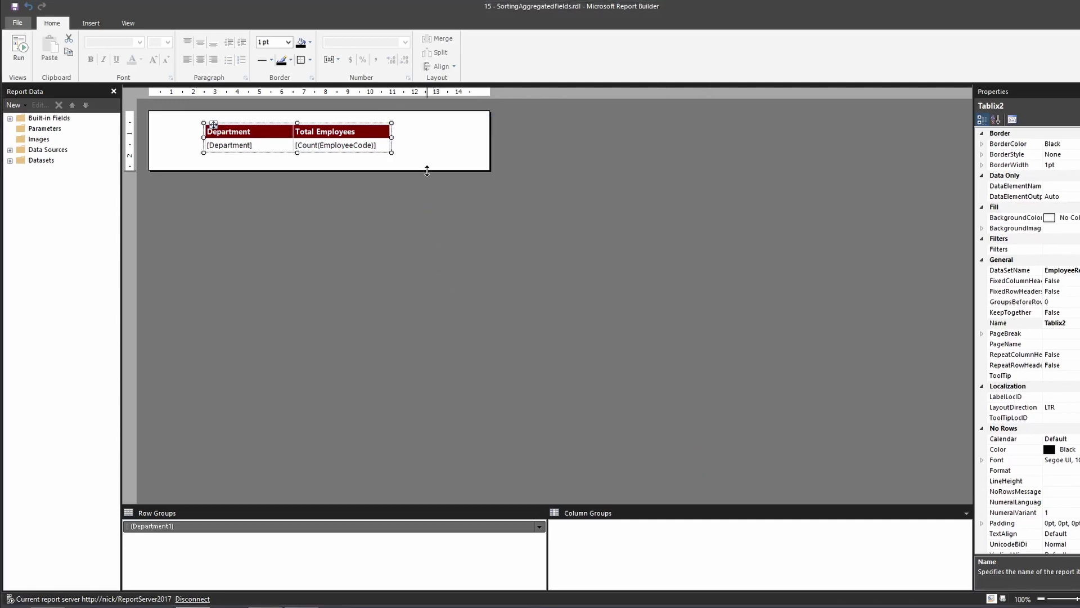
left_click(401, 167)
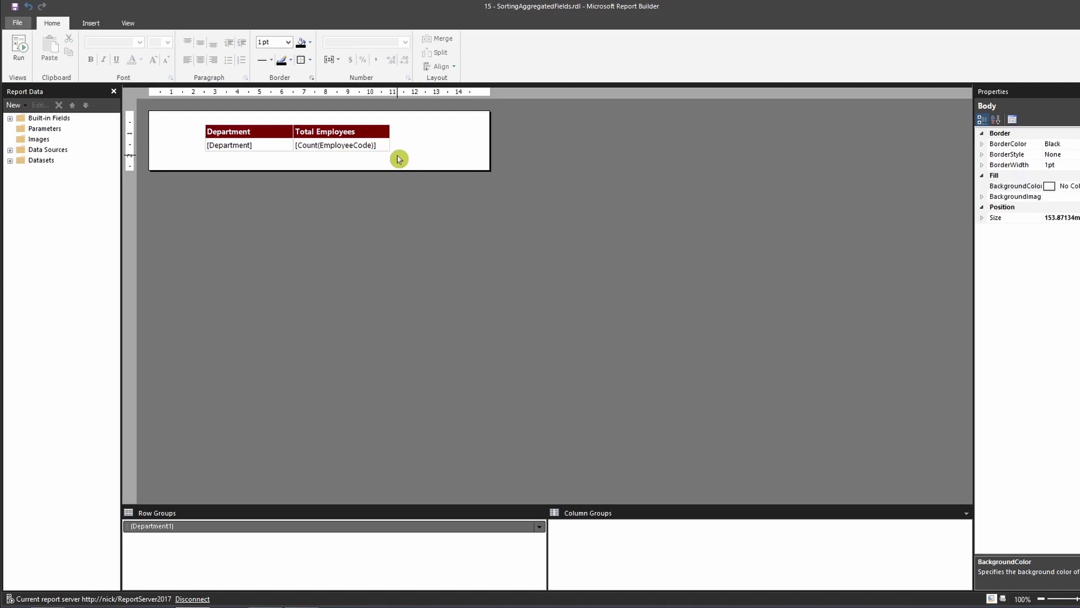
Open the Department1 group's sort expression, =Fields!Department.Value, in the expression editor
right_click(346, 527)
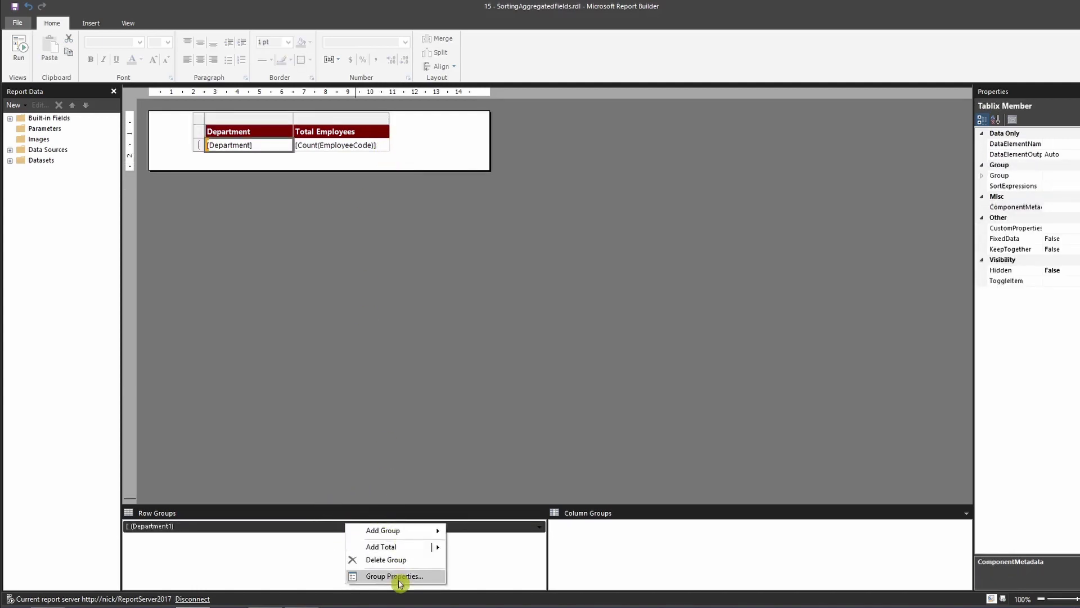
left_click(395, 575)
left_click(442, 226)
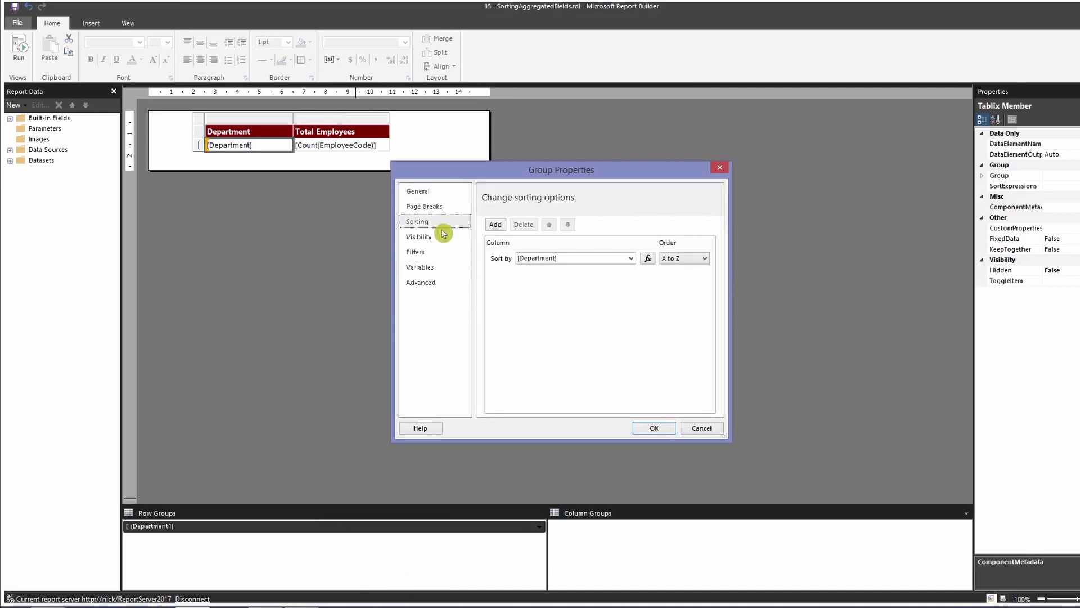
left_click(631, 259)
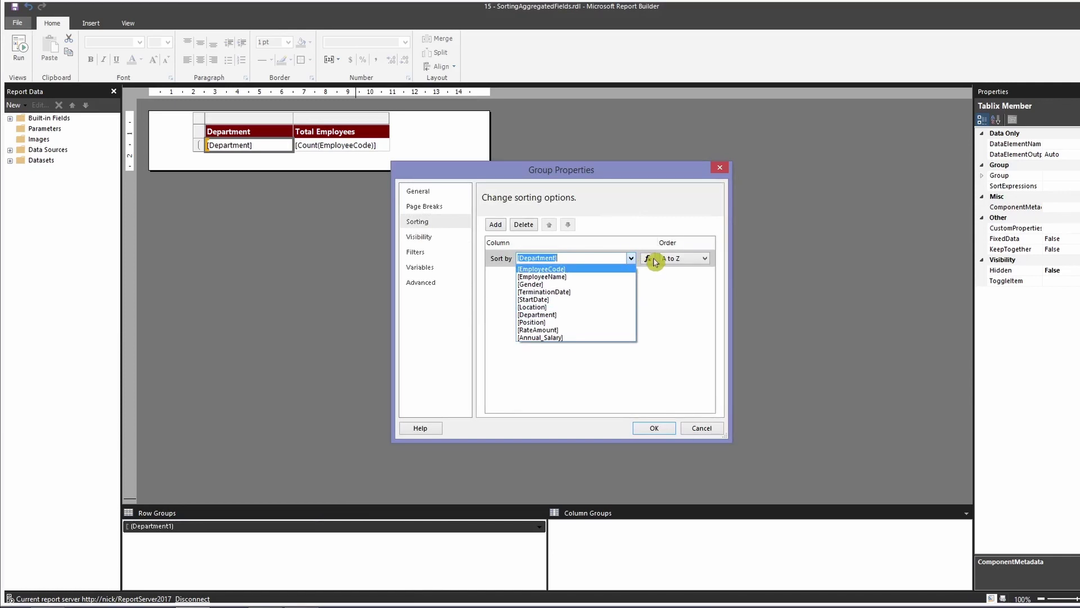
left_click(652, 261)
left_click(650, 260)
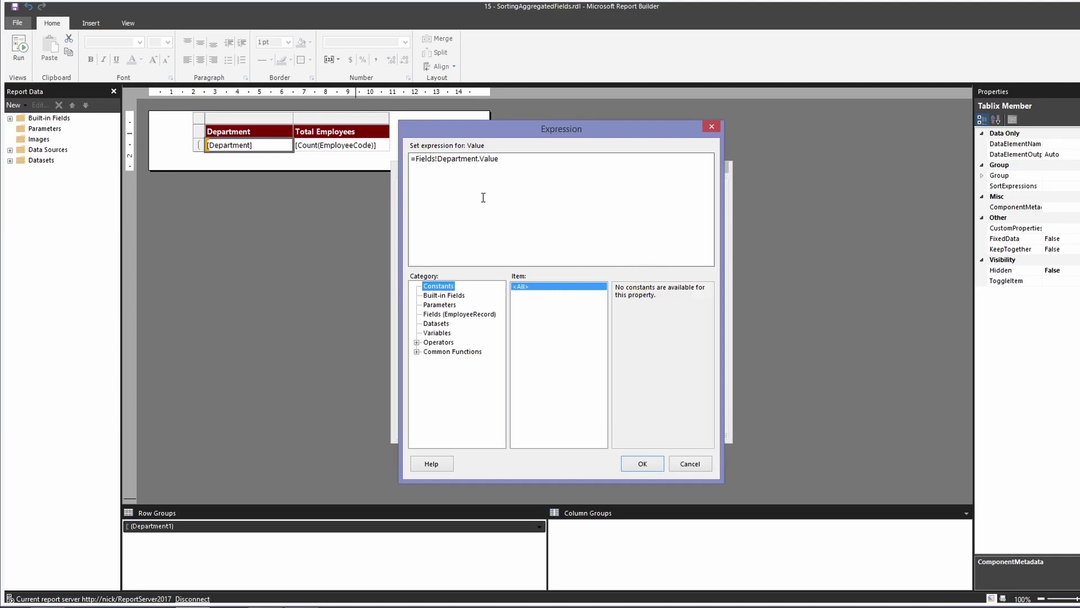
Replace the group sort expression with =Count(Fields!EmployeeCode.Value) and confirm it
left_click(471, 315)
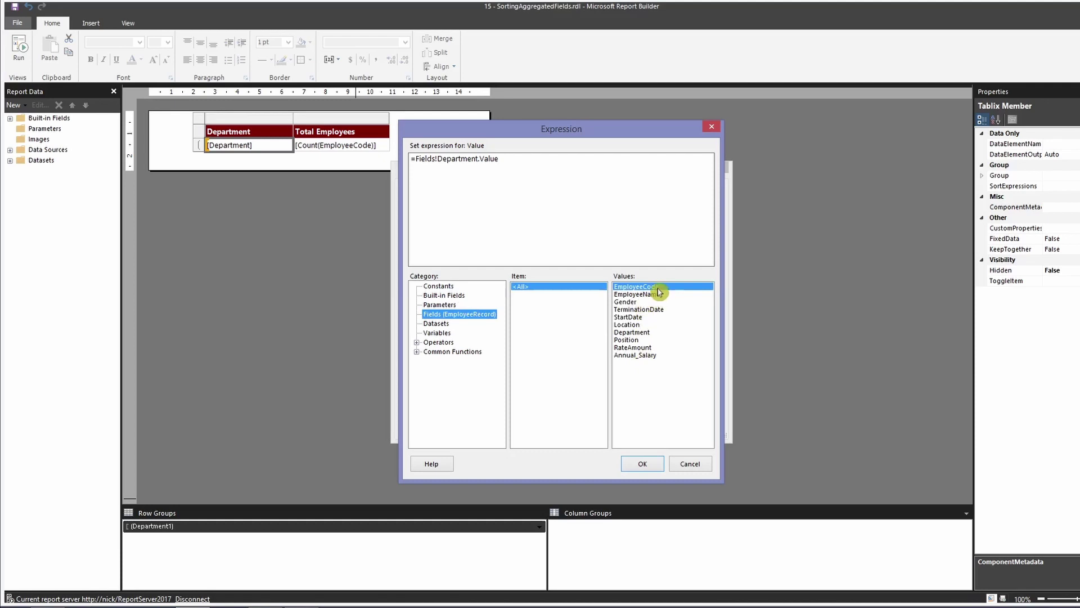
left_click_drag(499, 161, 418, 164)
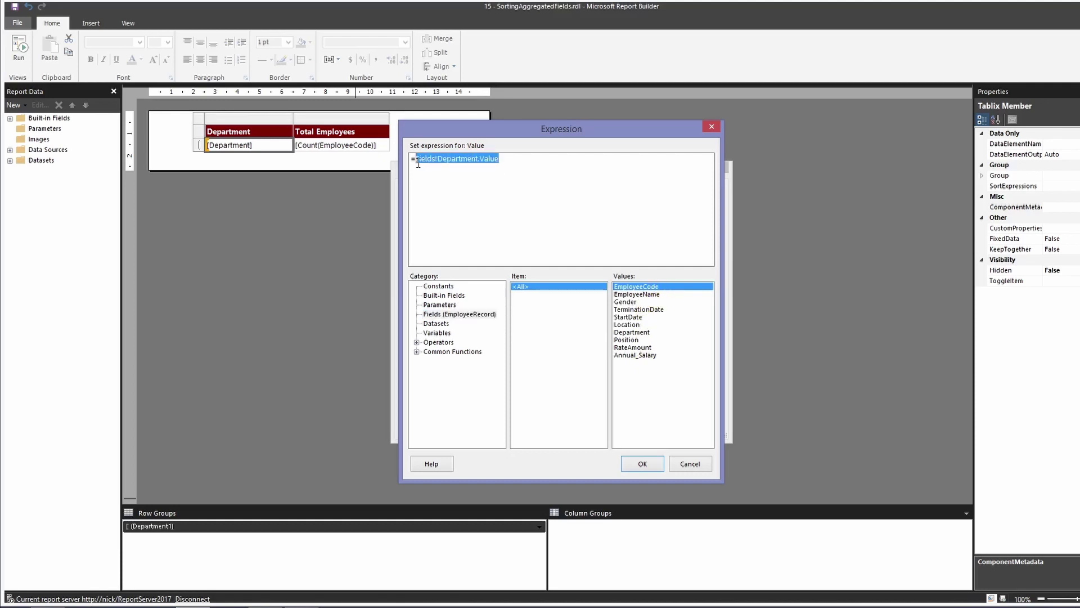
key("BackSpace")
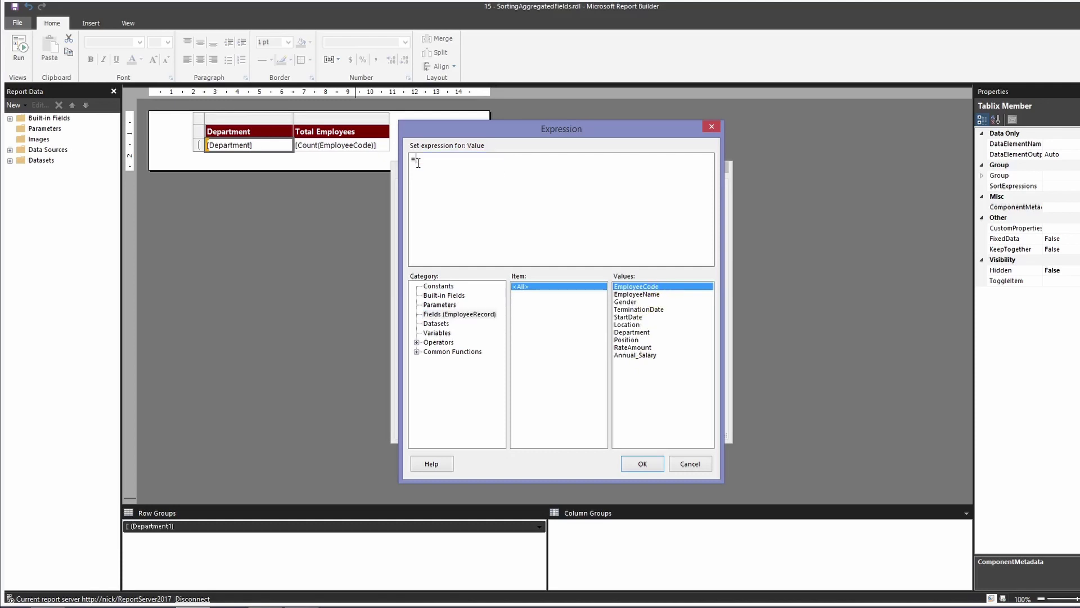
double_click(634, 288)
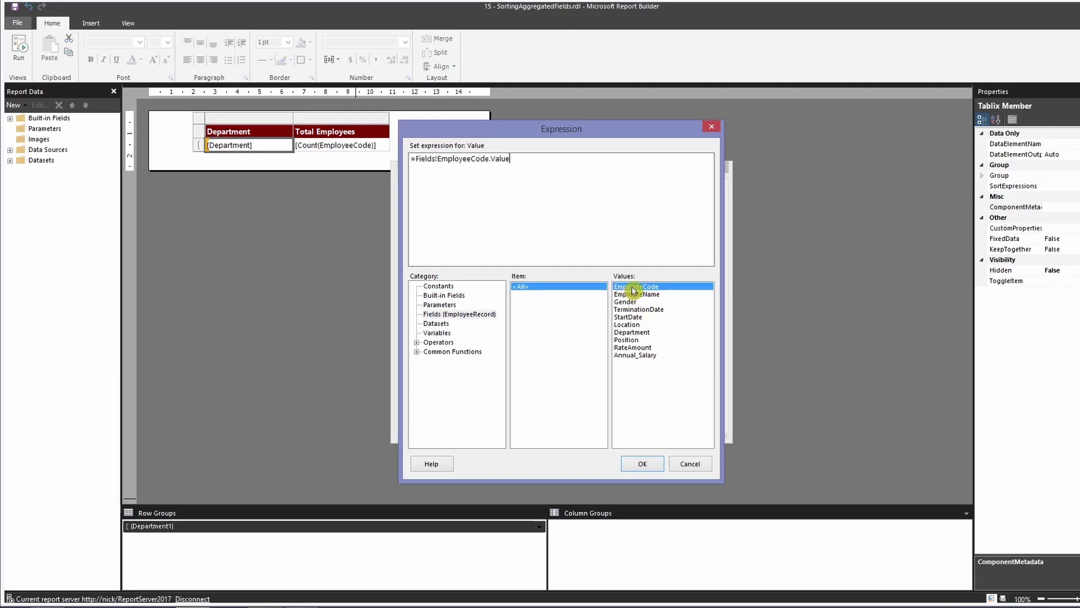
left_click(416, 159)
type("Count(")
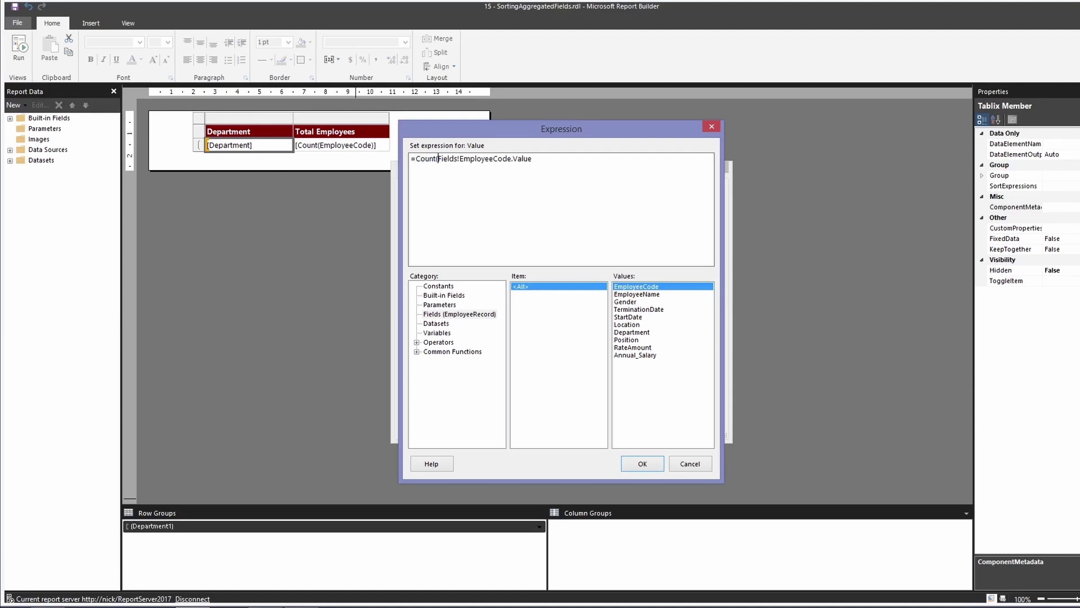
type(")")
left_click_drag(535, 159, 397, 152)
key("ctrl+c")
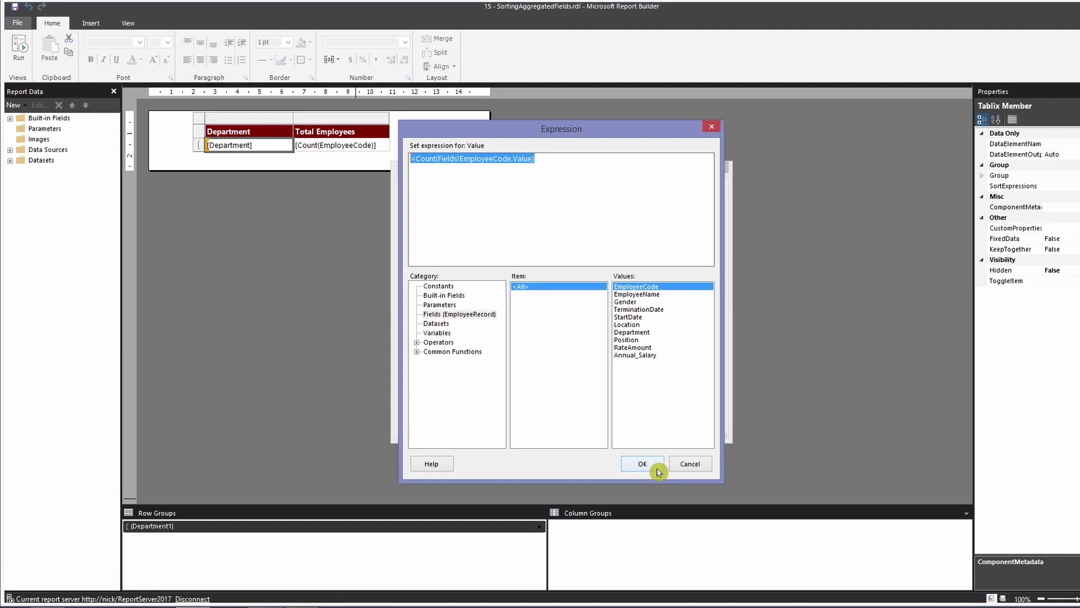
left_click(432, 161)
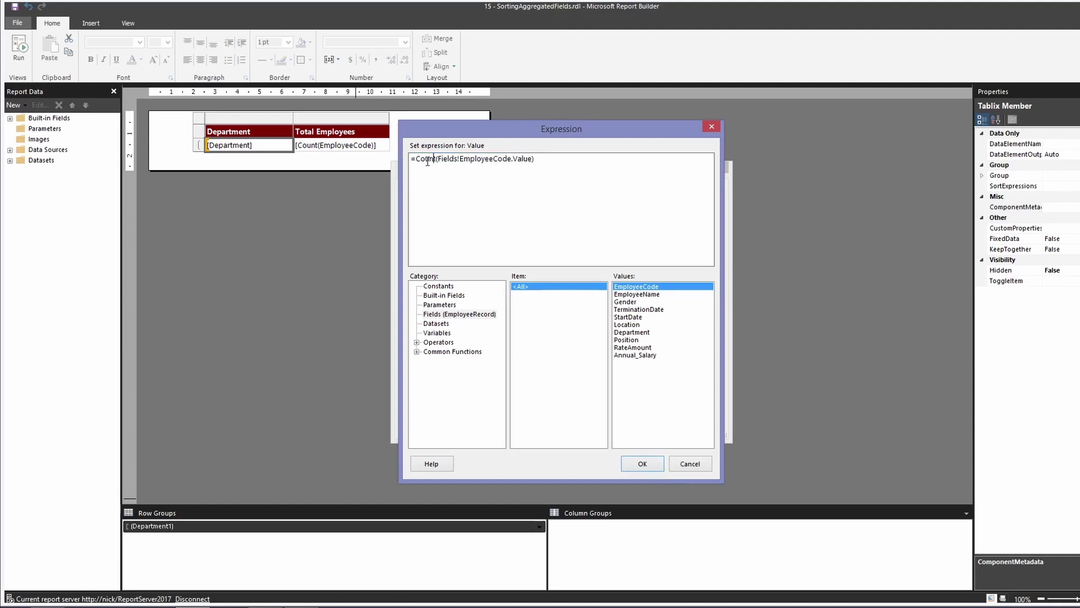
left_click(641, 462)
left_click(655, 431)
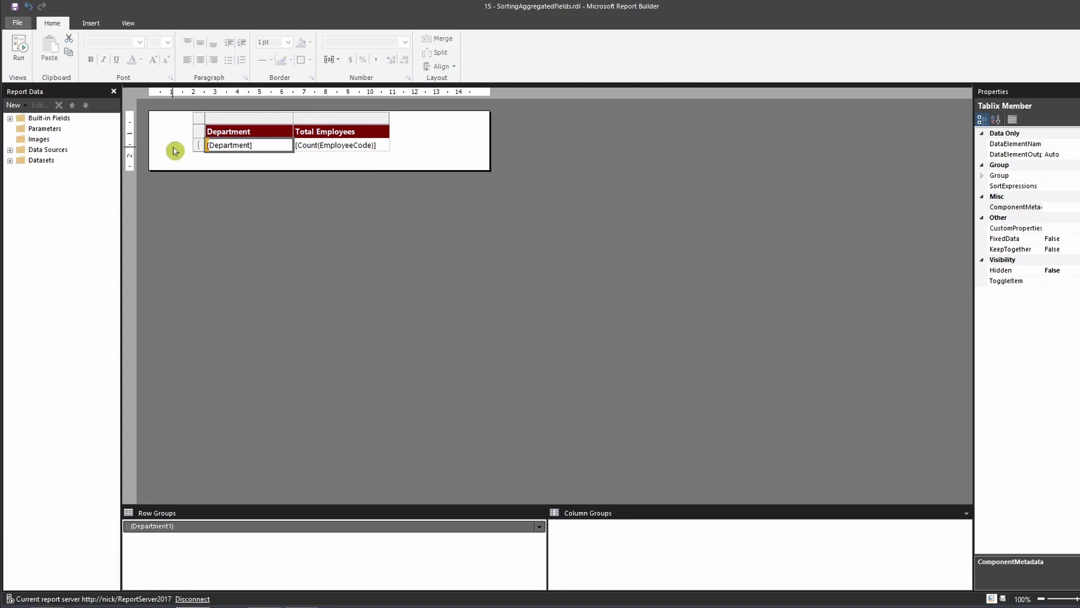
left_click(21, 46)
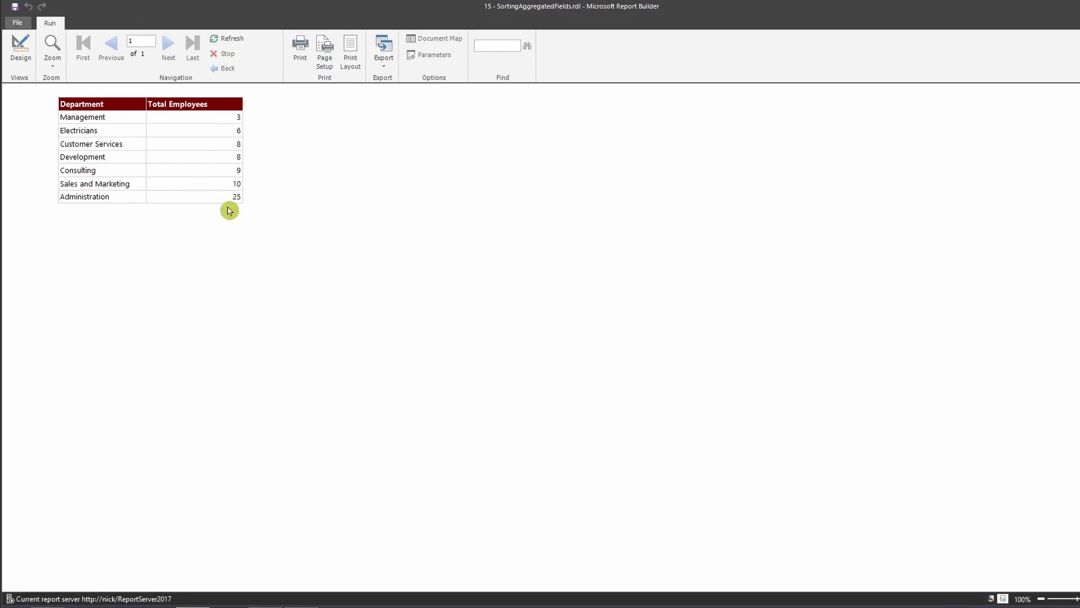
left_click(20, 50)
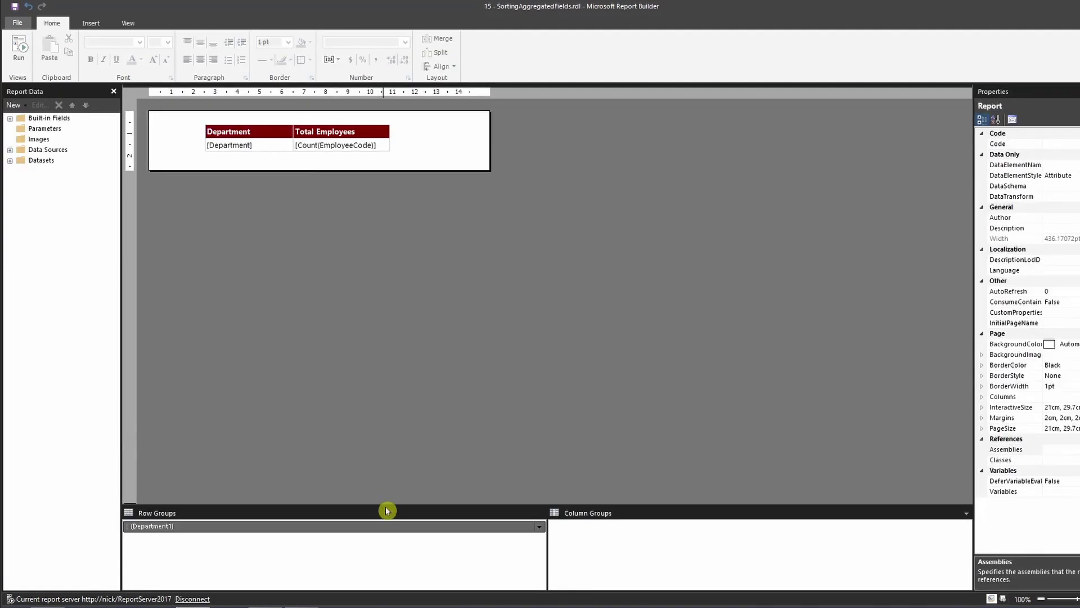
Delete the [Department] sort rule from the Department1 group's properties
right_click(395, 524)
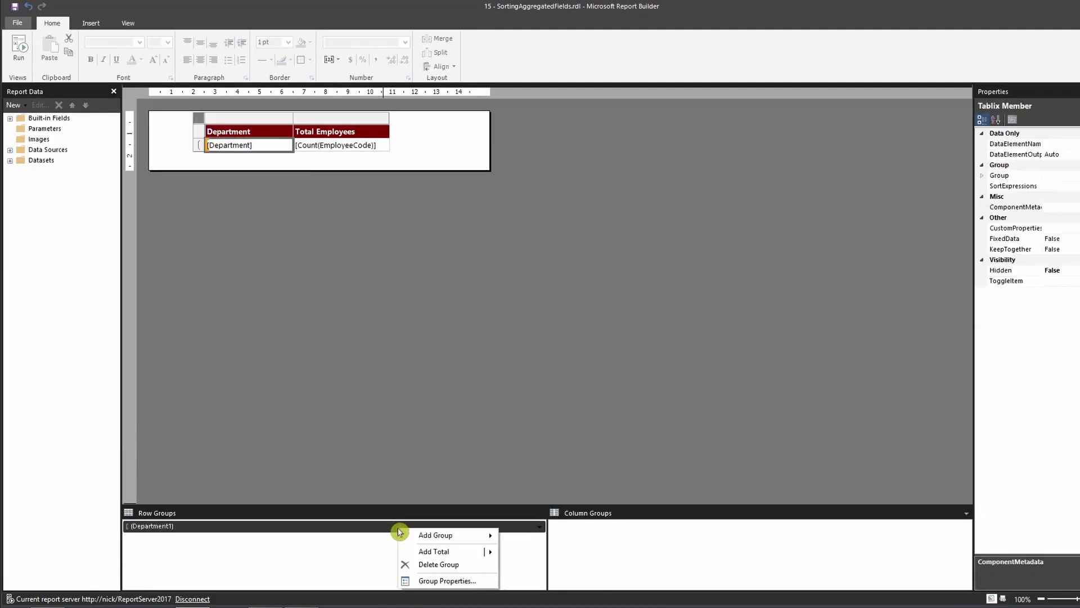
left_click(453, 586)
left_click(428, 222)
left_click(532, 225)
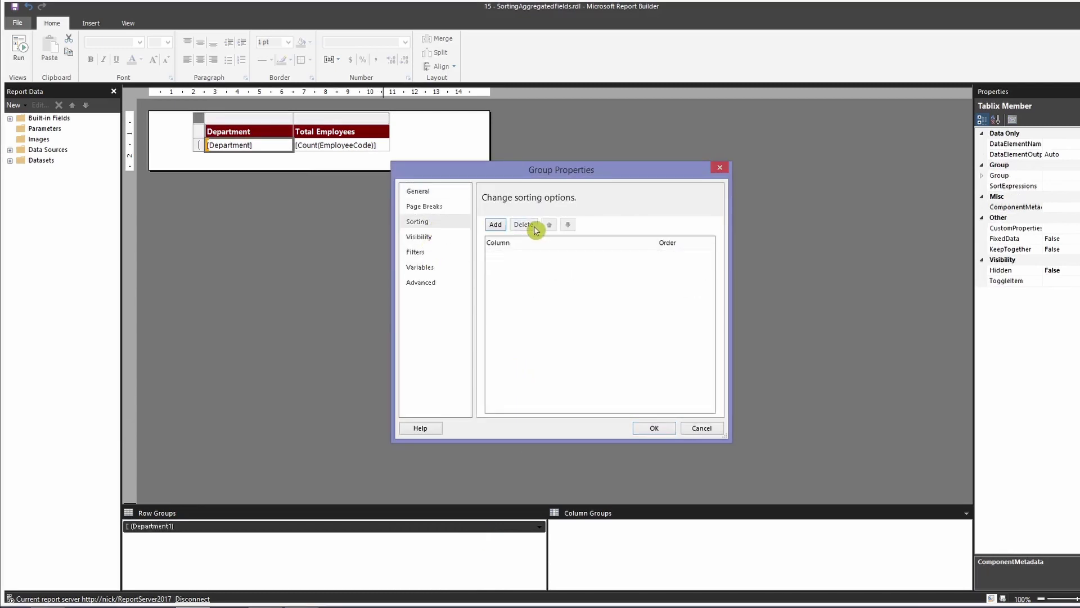
left_click(655, 429)
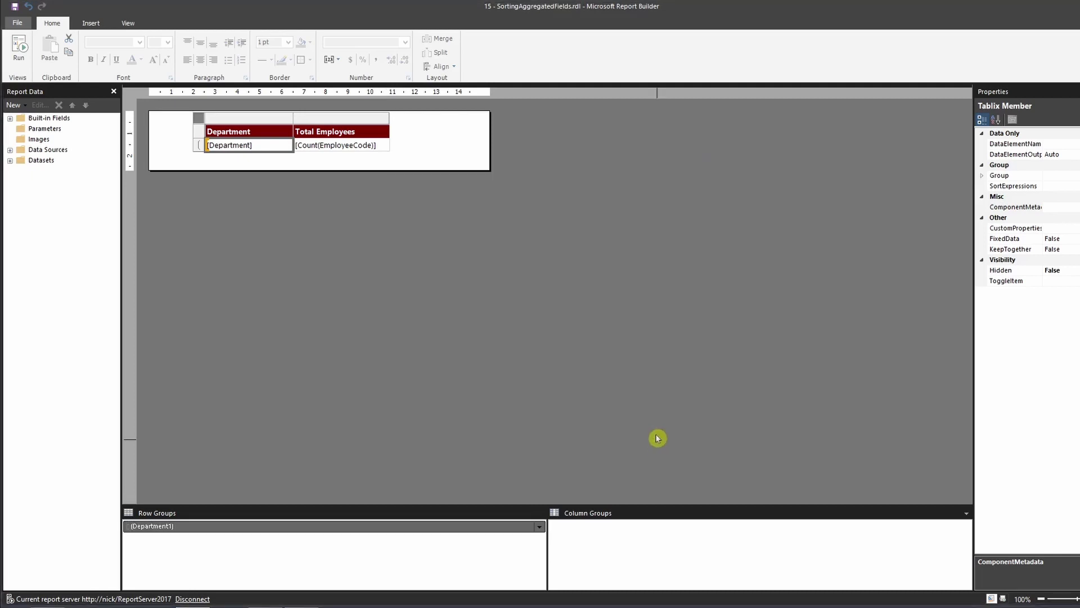
Add a table sort using =Count(Fields!EmployeeCode.Value) in Tablix Properties and preview the report
right_click(207, 123)
left_click(258, 207)
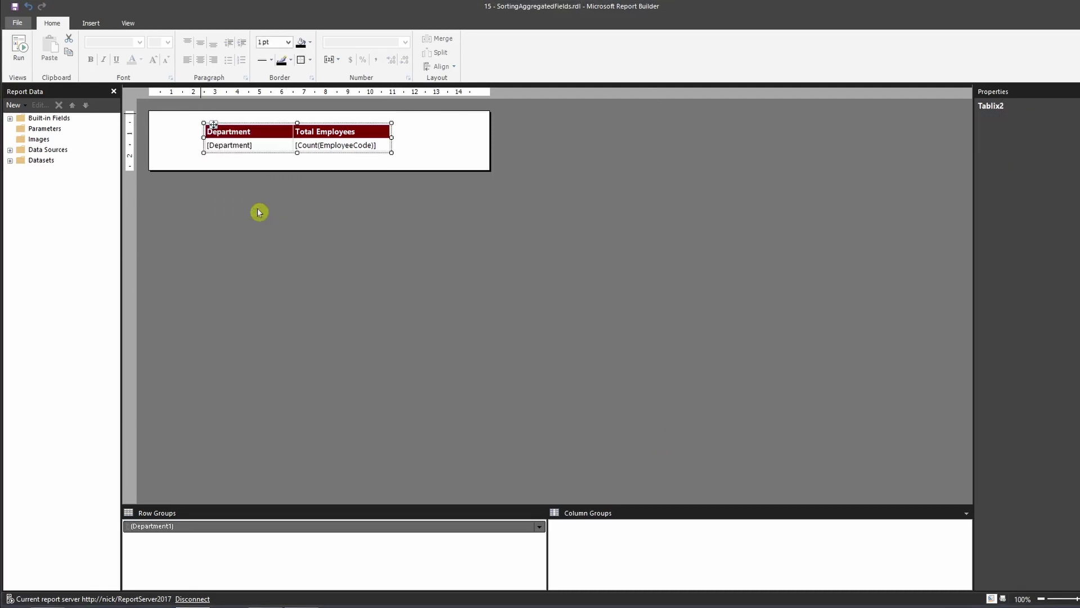
left_click(434, 192)
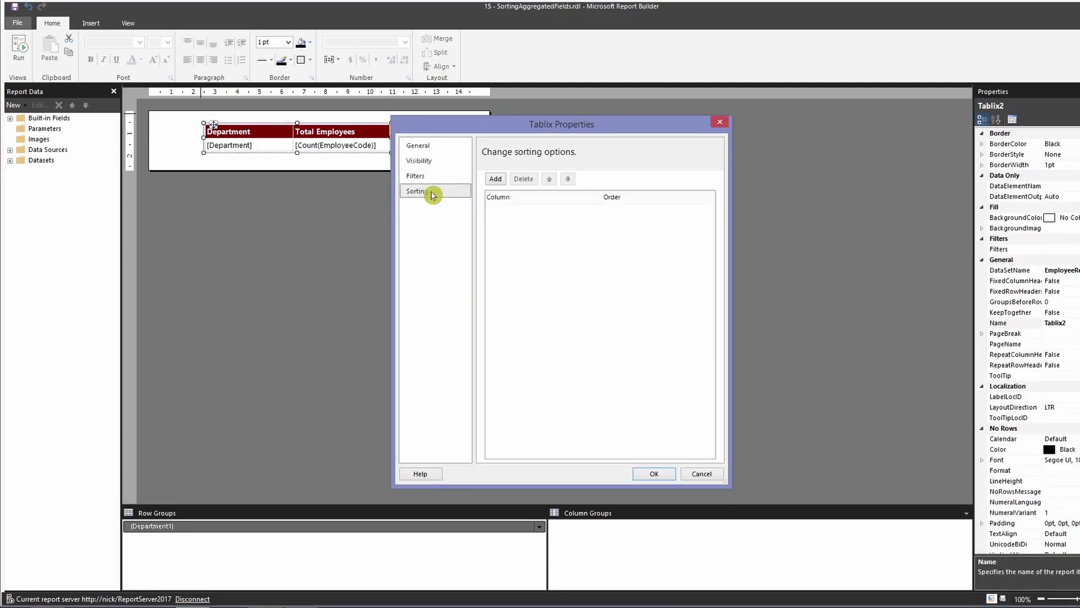
left_click(498, 178)
left_click(648, 212)
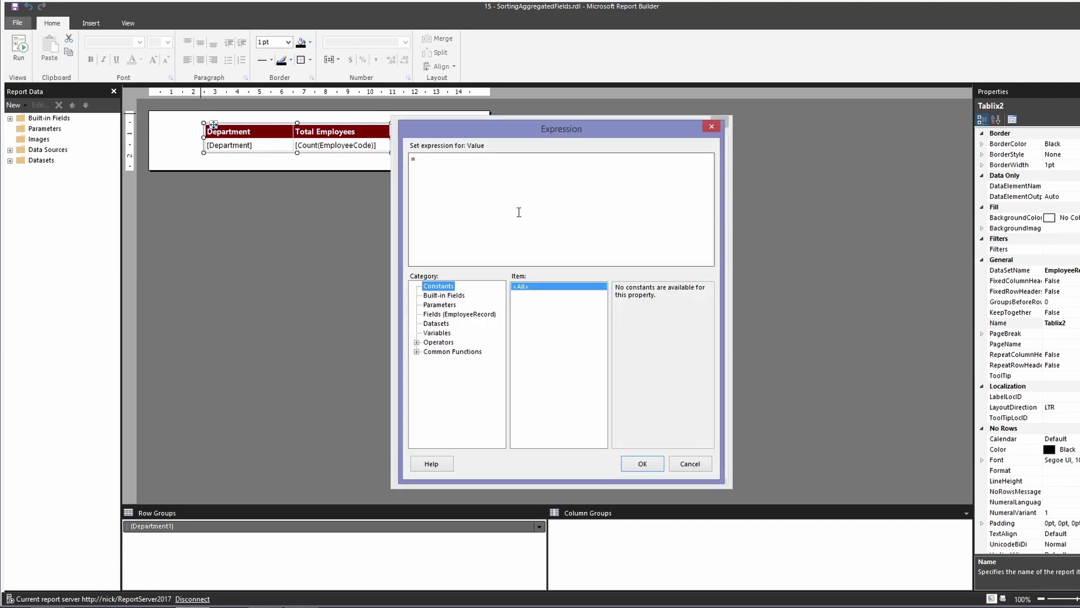
key("ctrl+v")
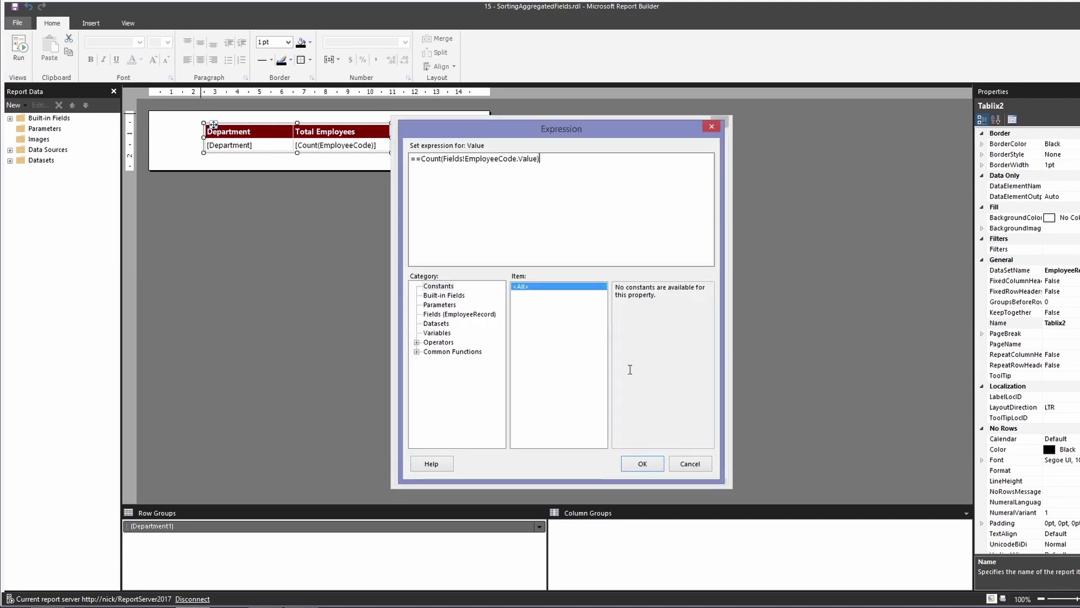
left_click(417, 159)
key("Delete")
left_click(642, 463)
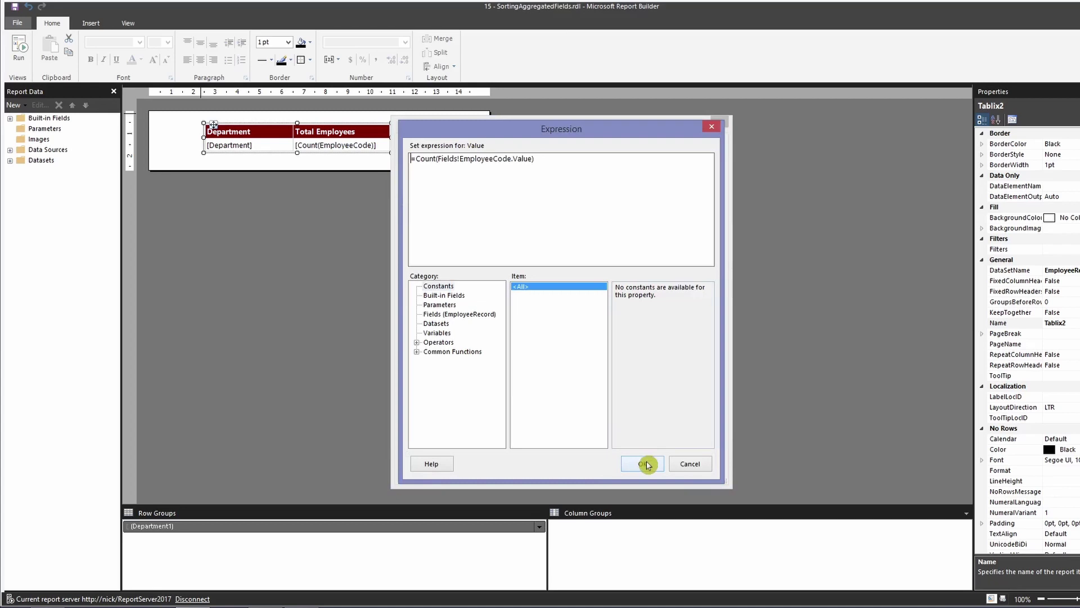
left_click(643, 474)
left_click(19, 47)
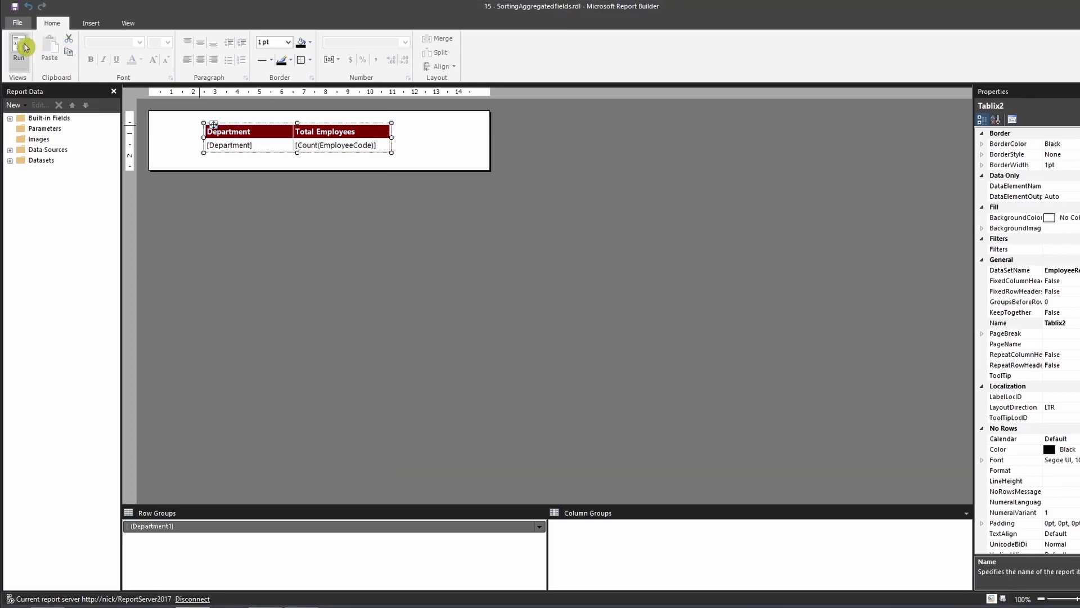
Dismiss the 'Failed to preview report' error about aggregate sort expressions
left_click_drag(603, 273, 577, 269)
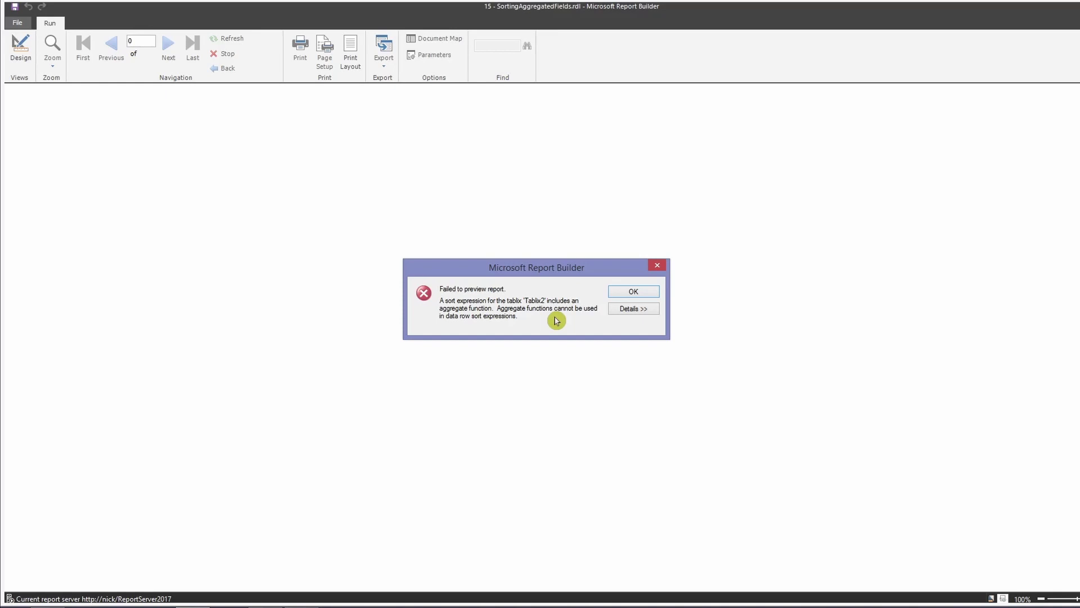
left_click(633, 292)
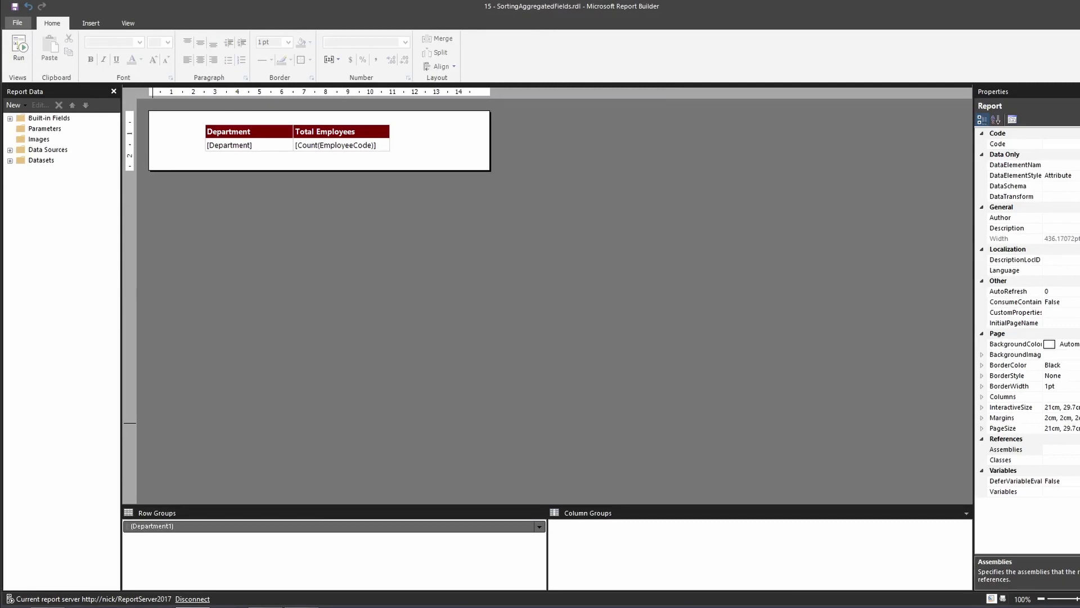
Enable interactive sorting on the Total Employees header for the Department1 group
left_click(362, 138)
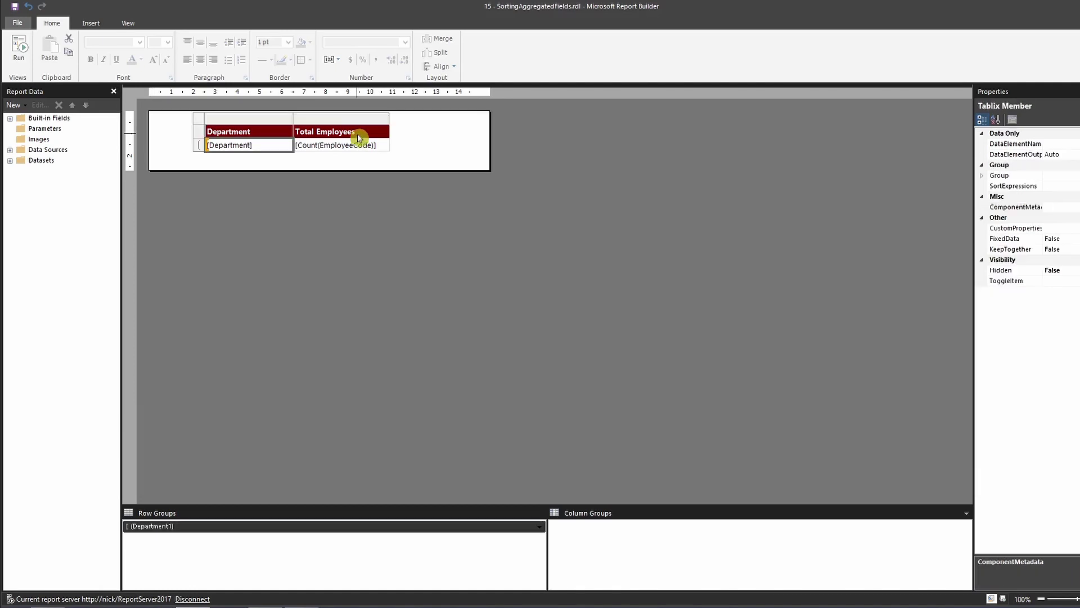
left_click(361, 139)
right_click(363, 138)
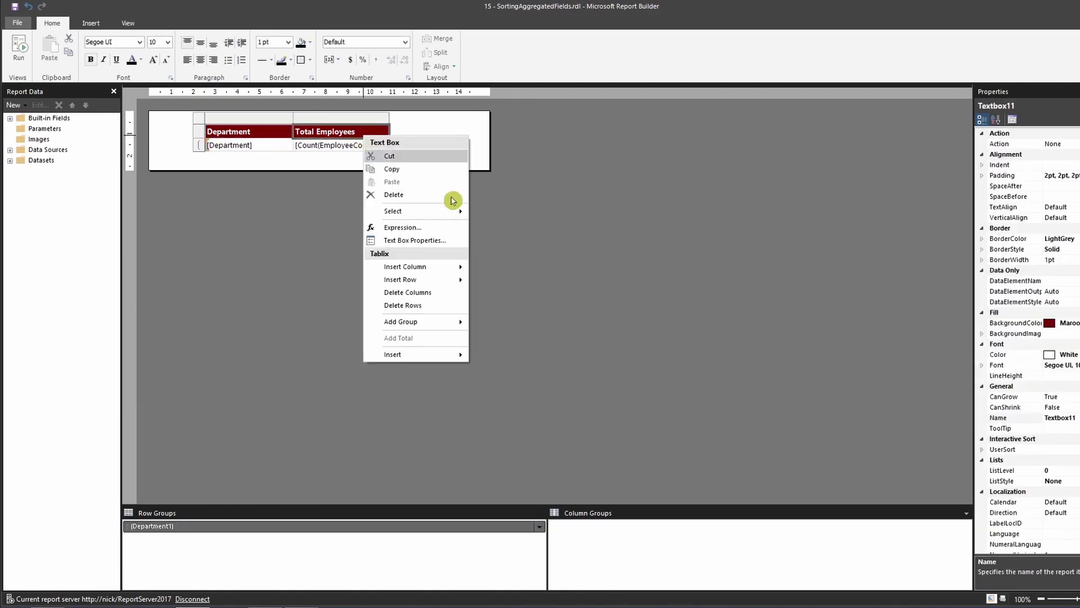
left_click(415, 241)
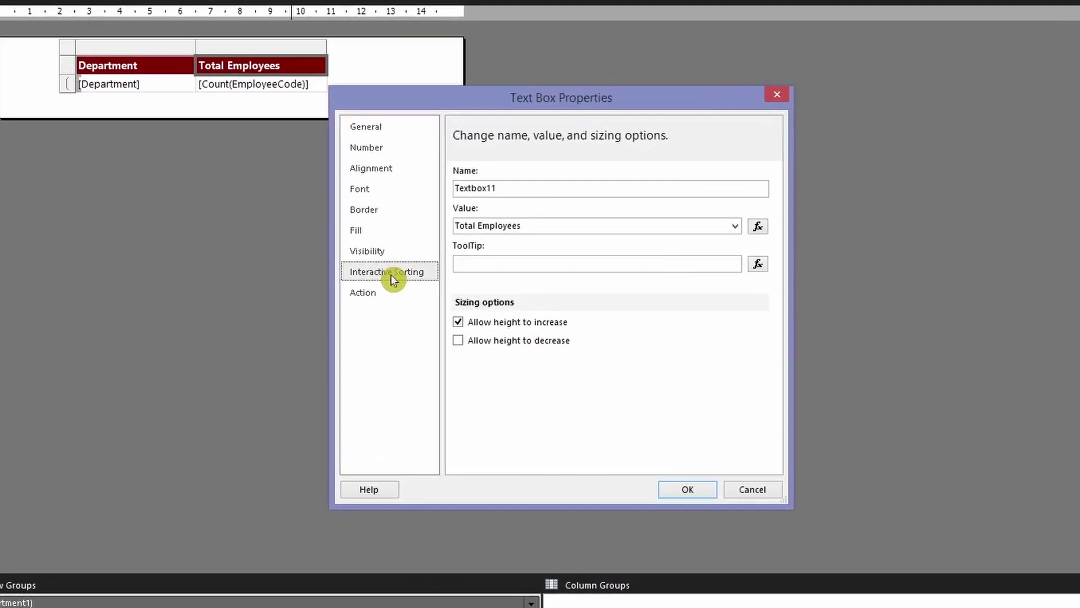
left_click(436, 283)
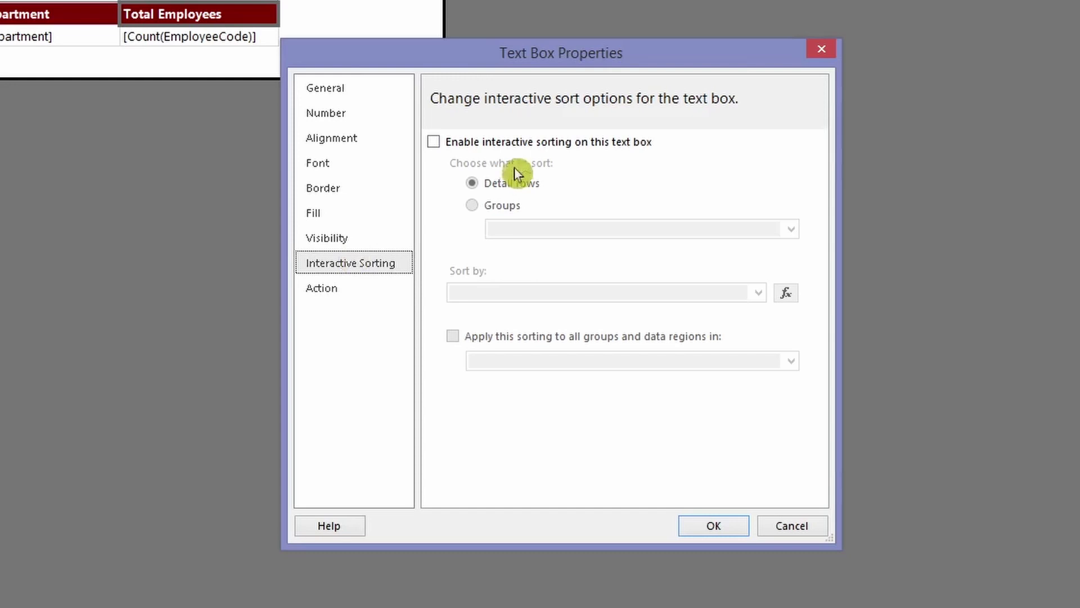
left_click(520, 143)
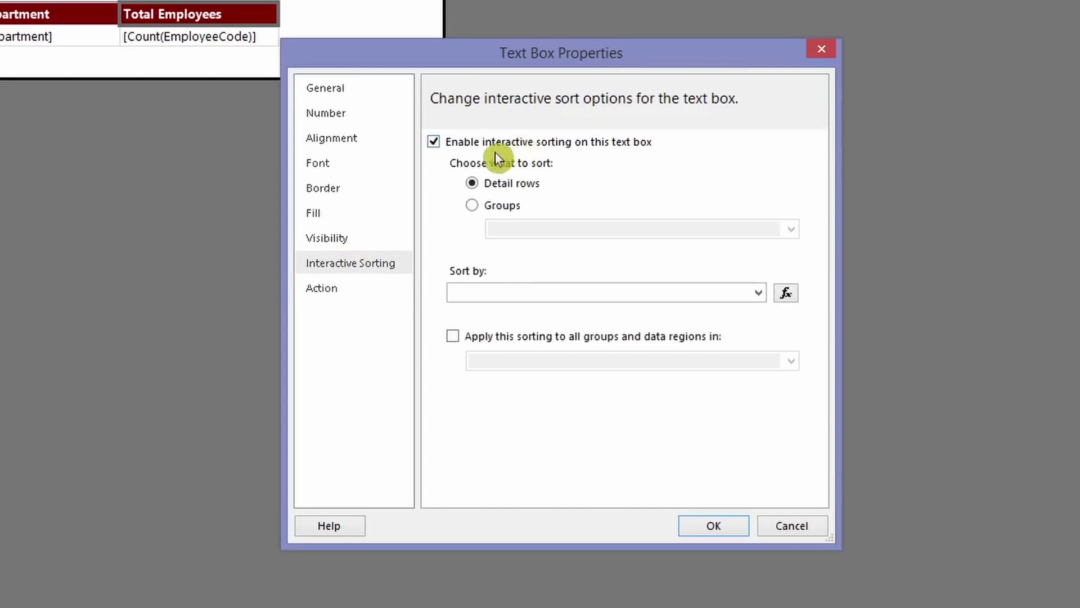
left_click(511, 213)
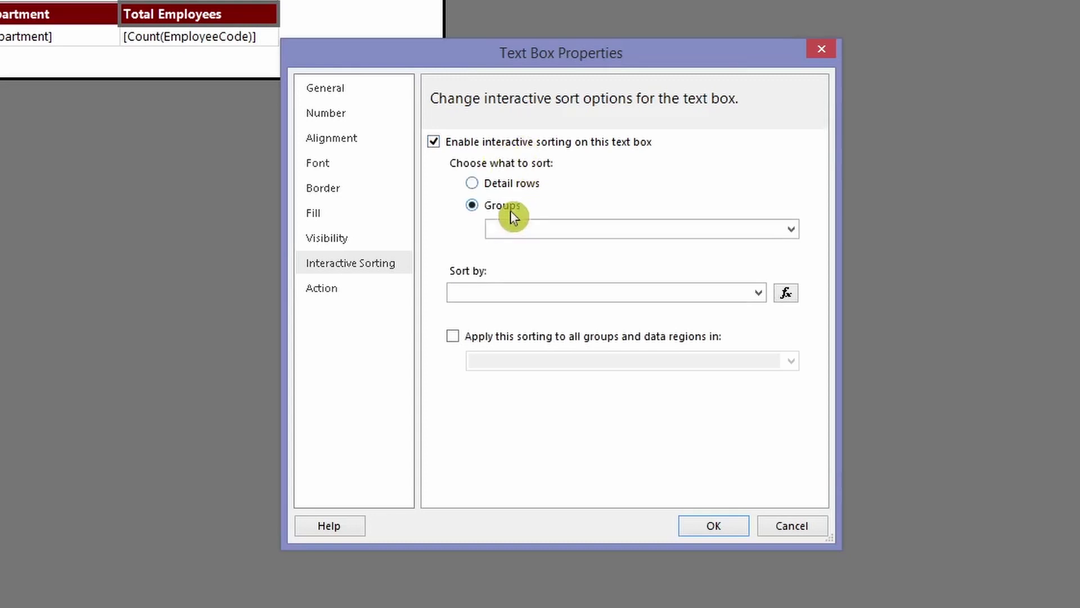
left_click(793, 230)
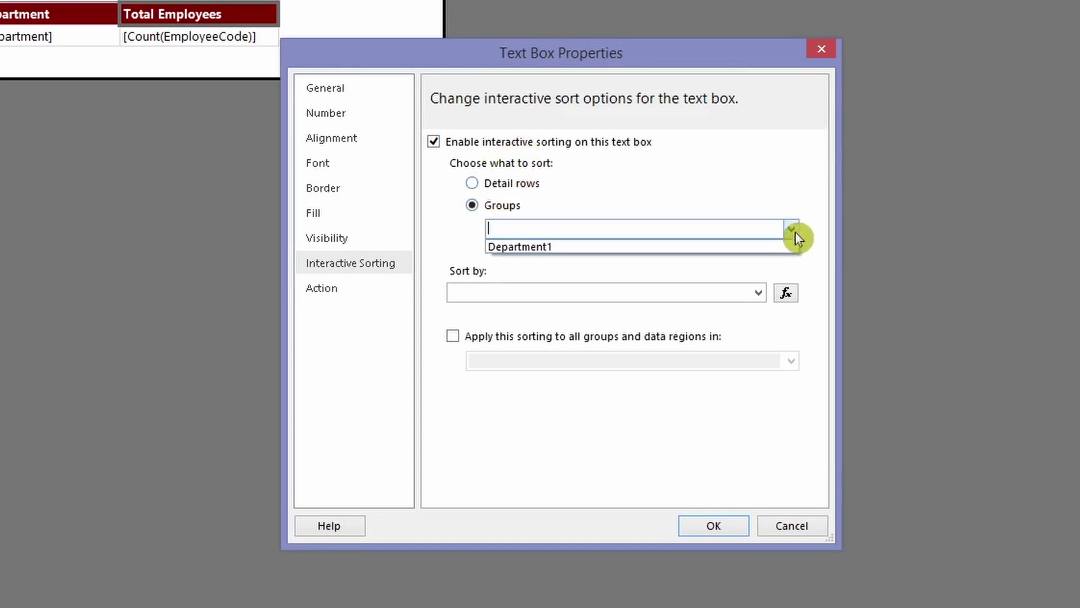
left_click(622, 246)
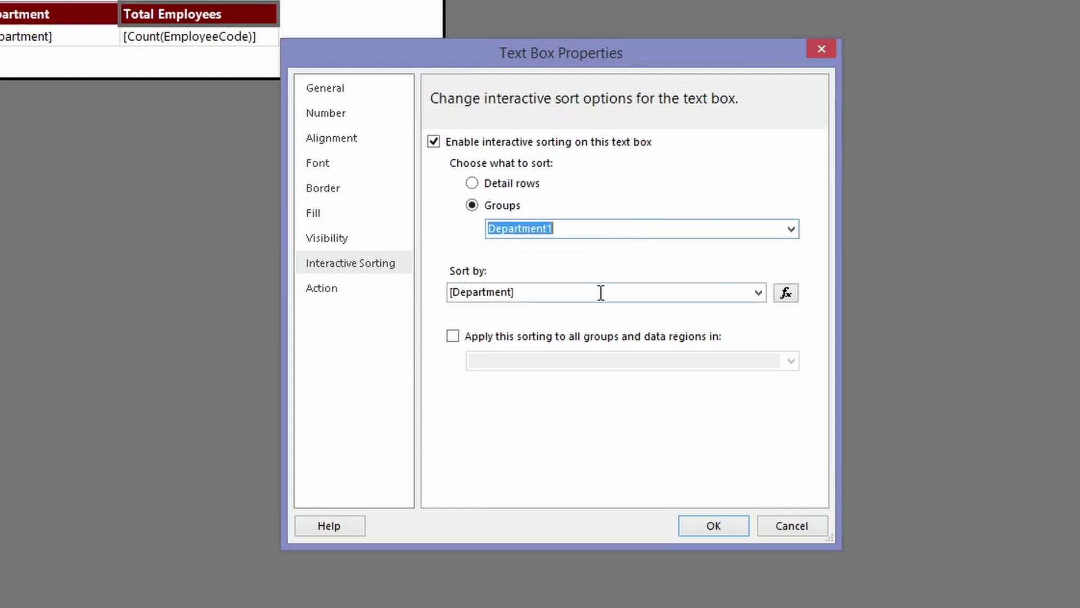
left_click(759, 292)
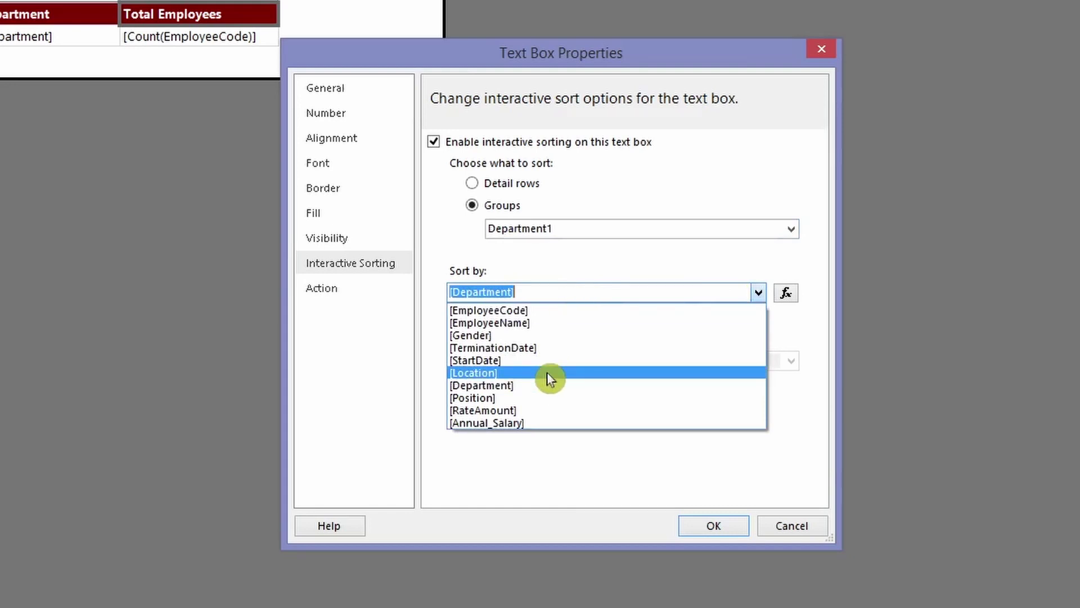
left_click(792, 293)
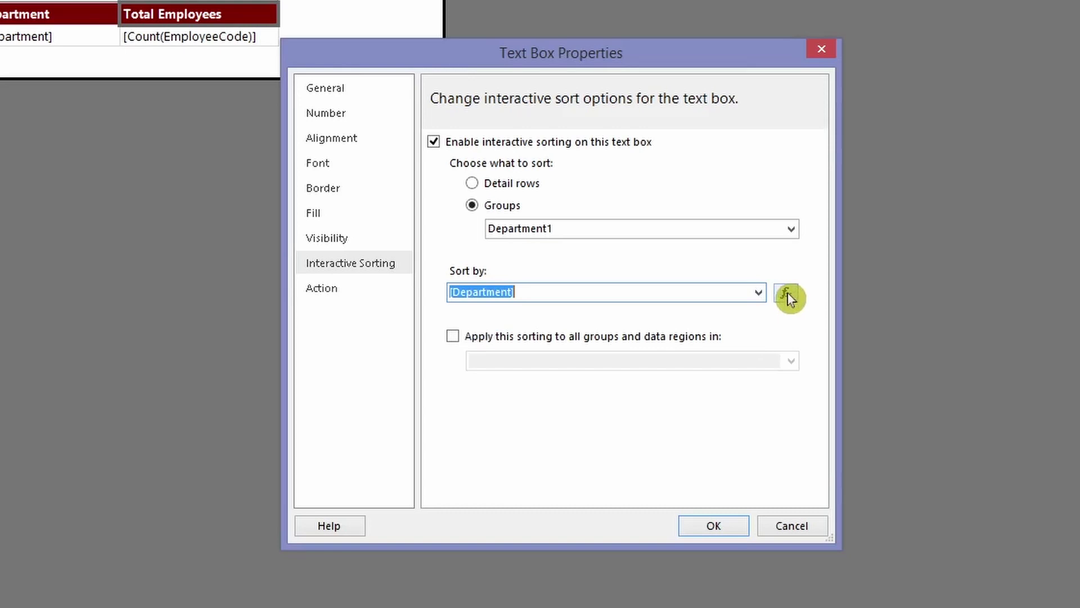
Change the header's interactive sort expression to =Count(Fields!EmployeeCode.Value)
left_click(788, 293)
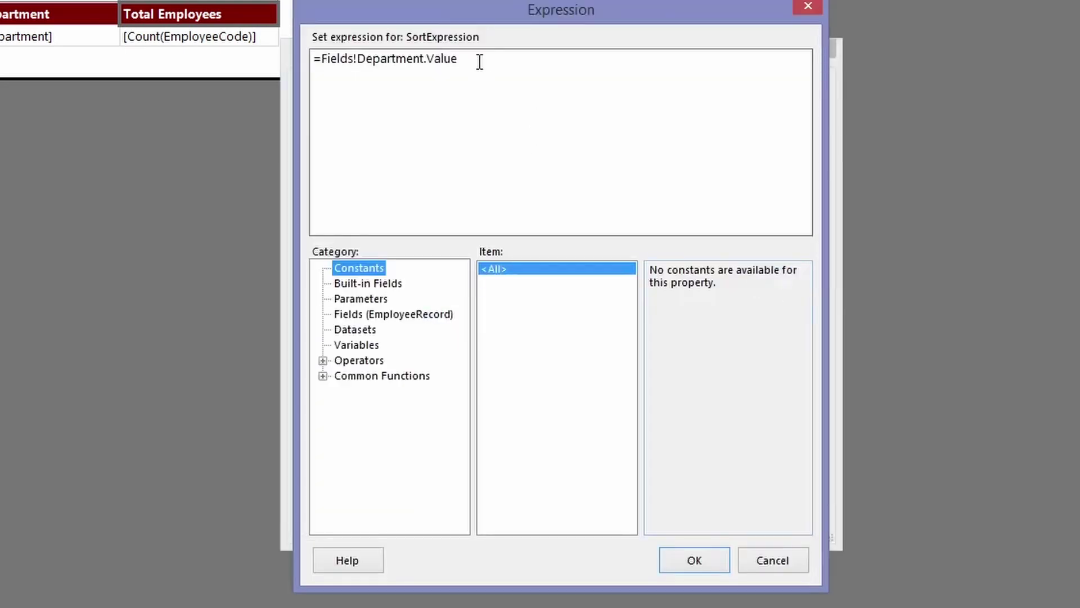
left_click(387, 315)
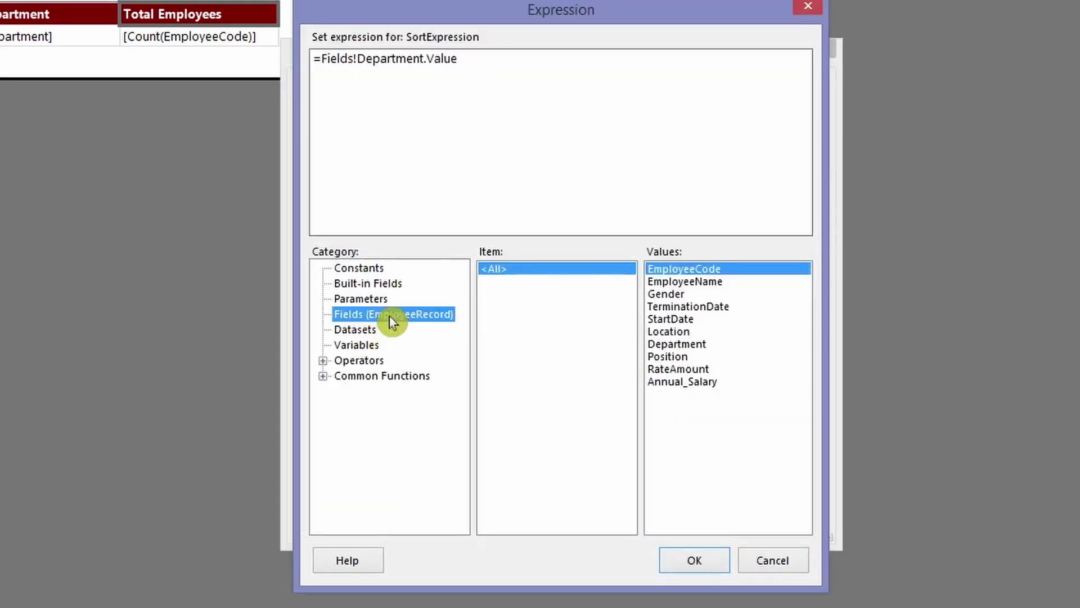
left_click_drag(459, 58, 324, 60)
key("Delete")
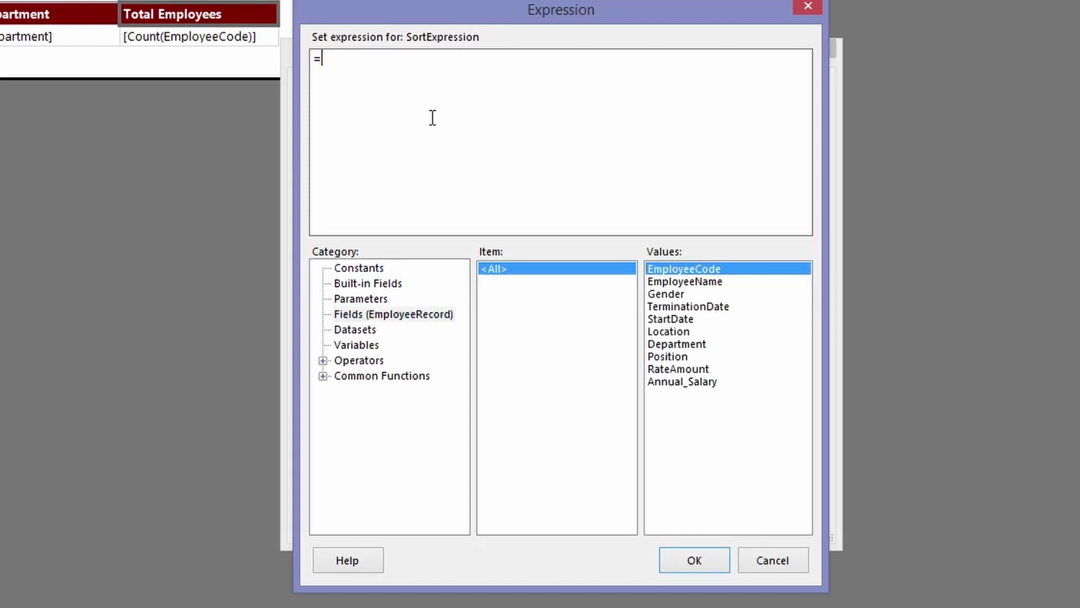
type("Count(")
double_click(716, 271)
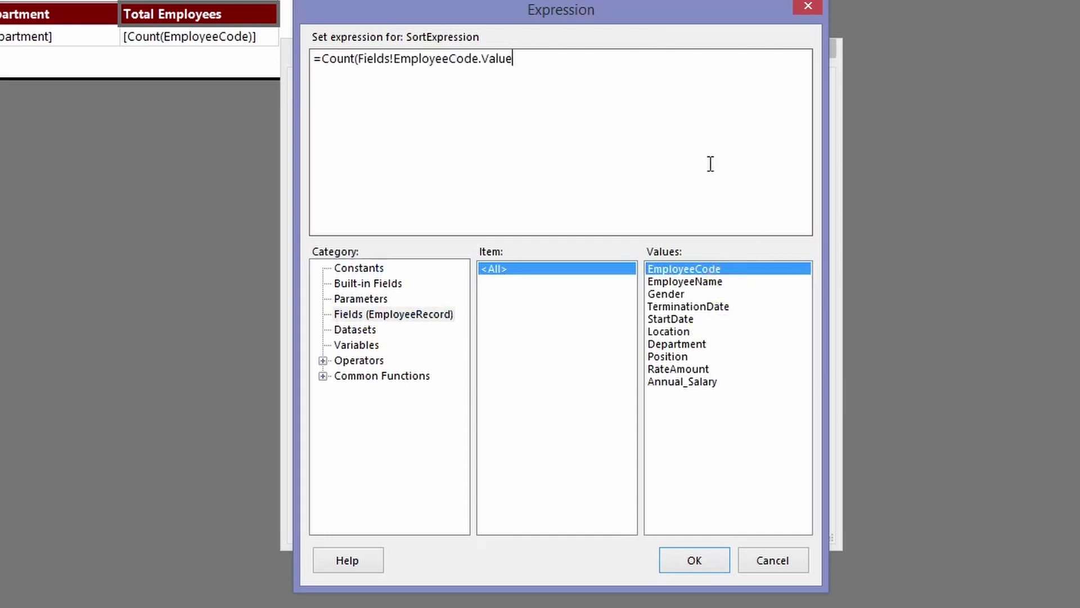
type(")")
left_click(694, 560)
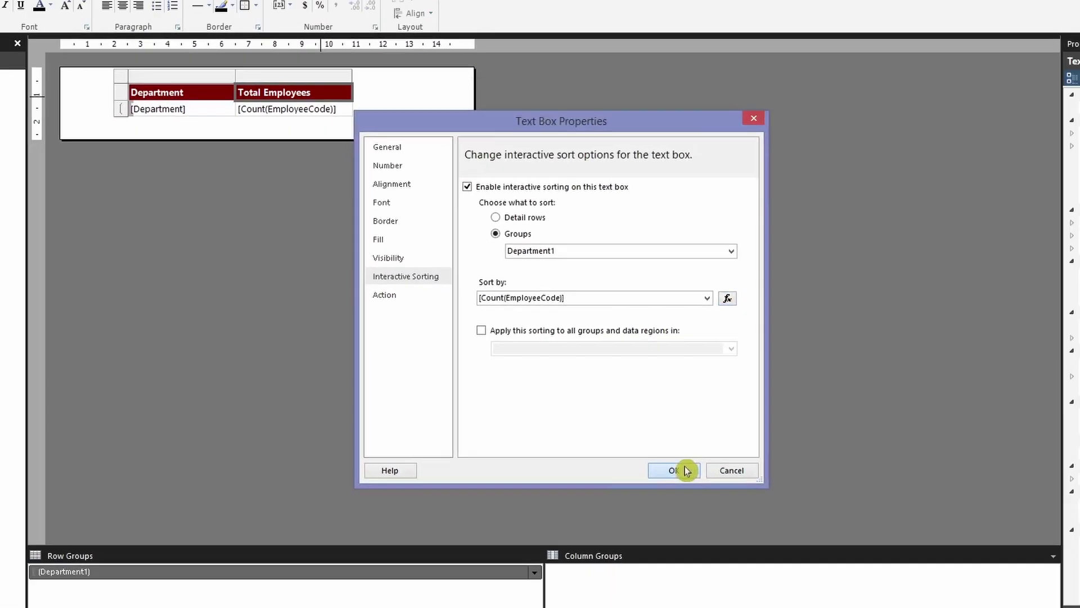
Apply the header's sort settings, run the report, and sort departments by ascending employee count
left_click(710, 485)
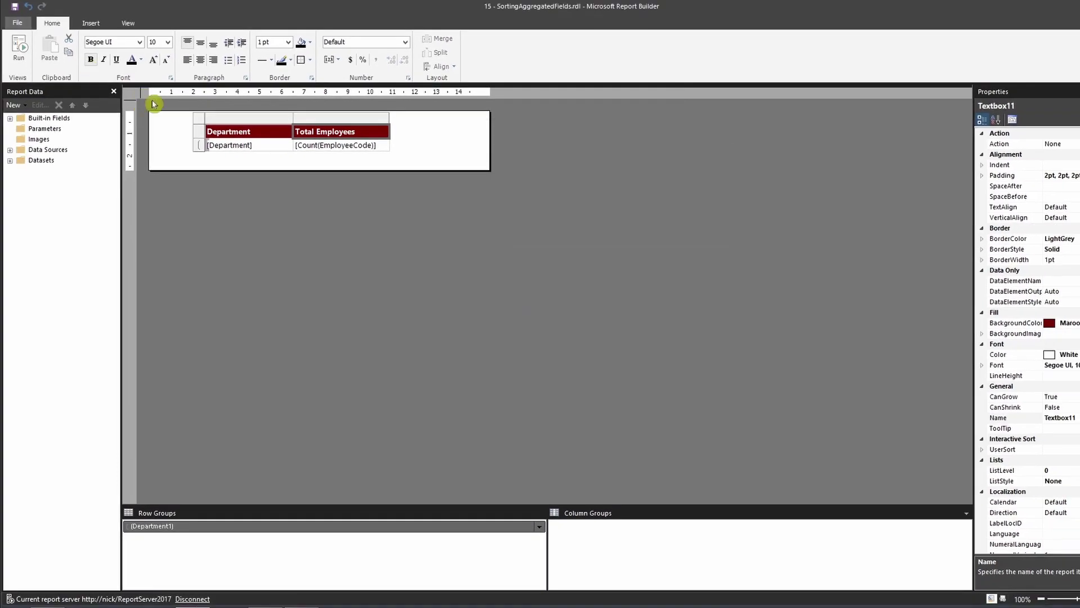
left_click(19, 48)
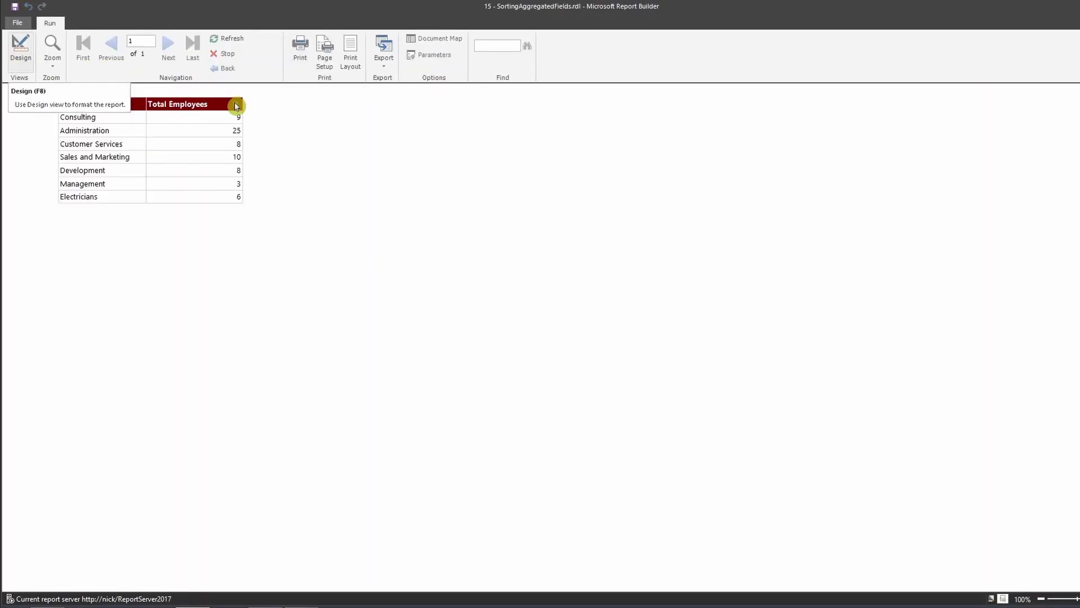
left_click(235, 105)
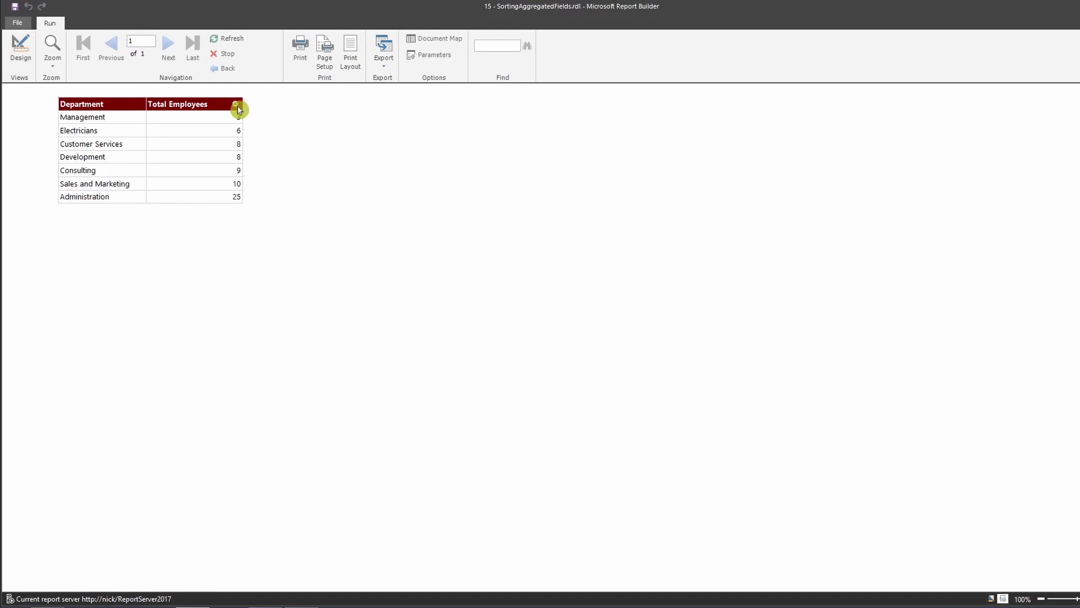